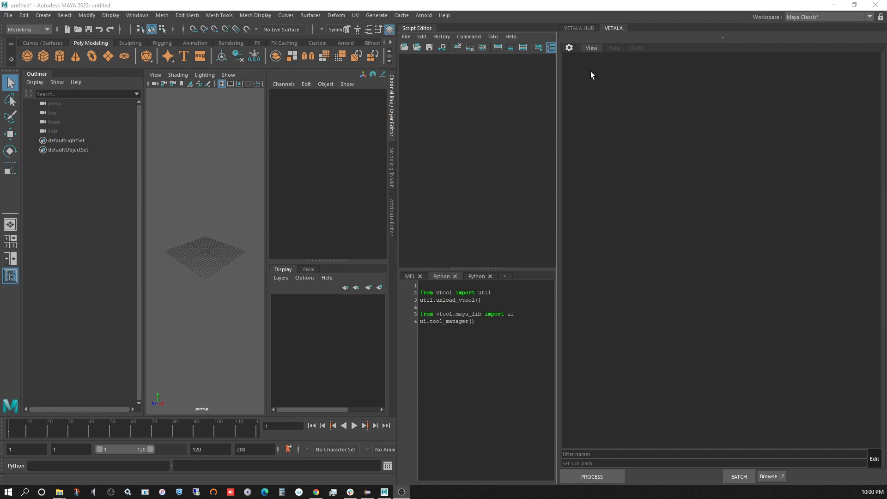
- Create a top-level process named source
right_click(600, 72)
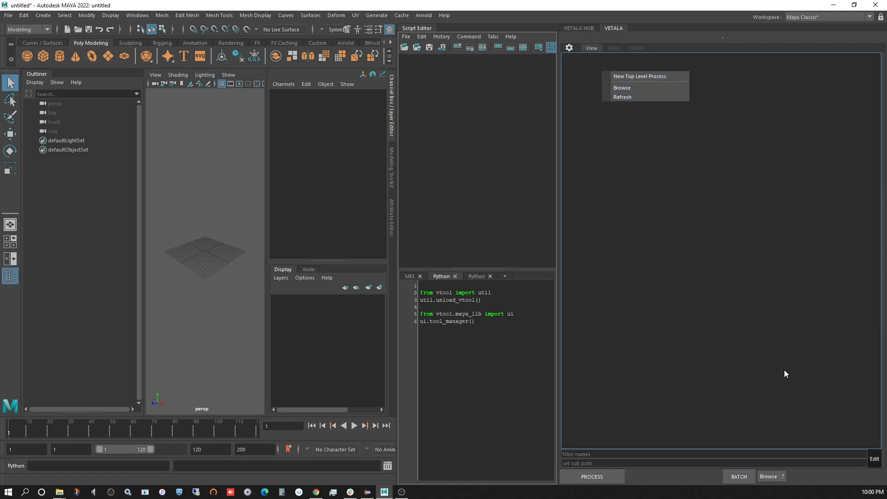
click(624, 76)
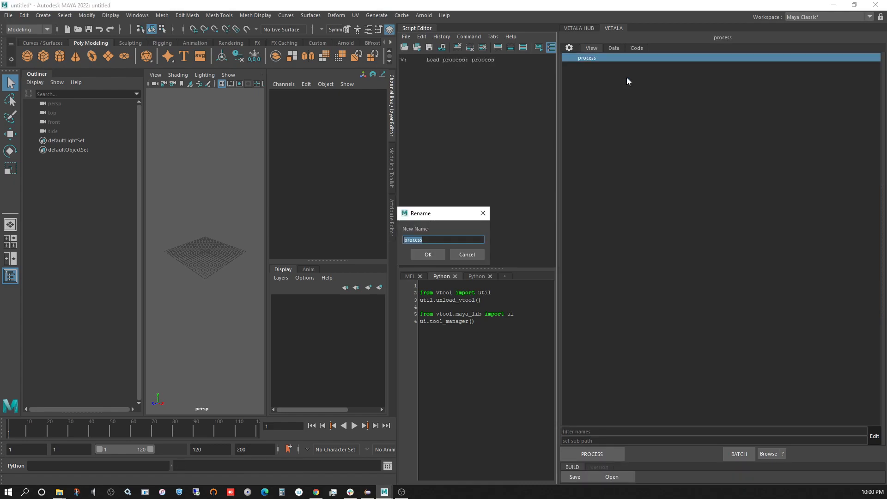
text(source)
key(Return)
- Create two more top-level processes named person1 and person2
right_click(645, 93)
click(659, 99)
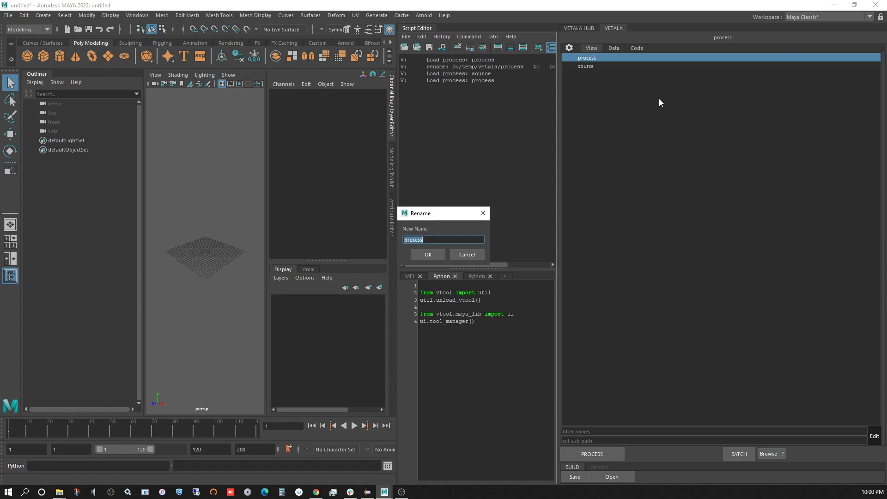
text(person1)
key(Return)
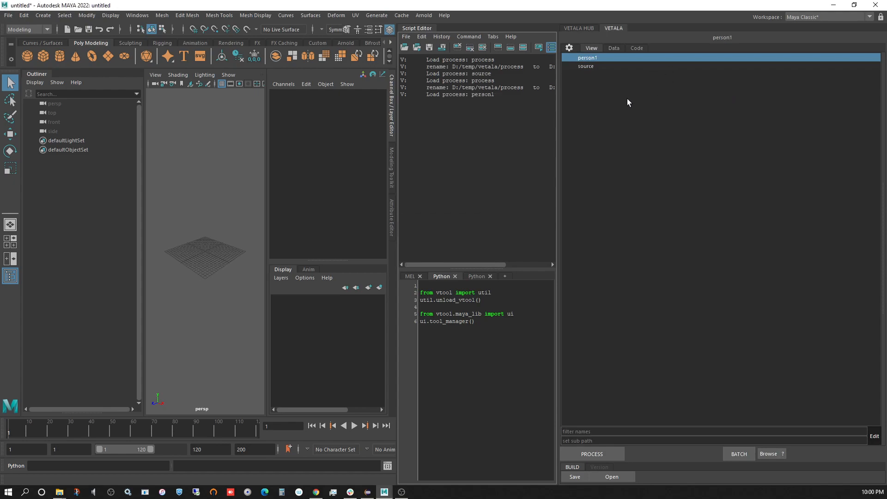
right_click(635, 111)
click(641, 116)
text(person2)
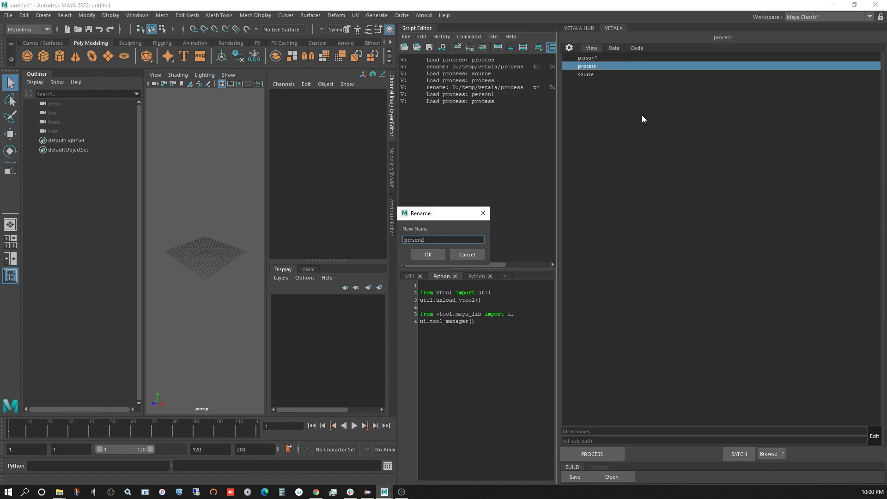
key(Return)
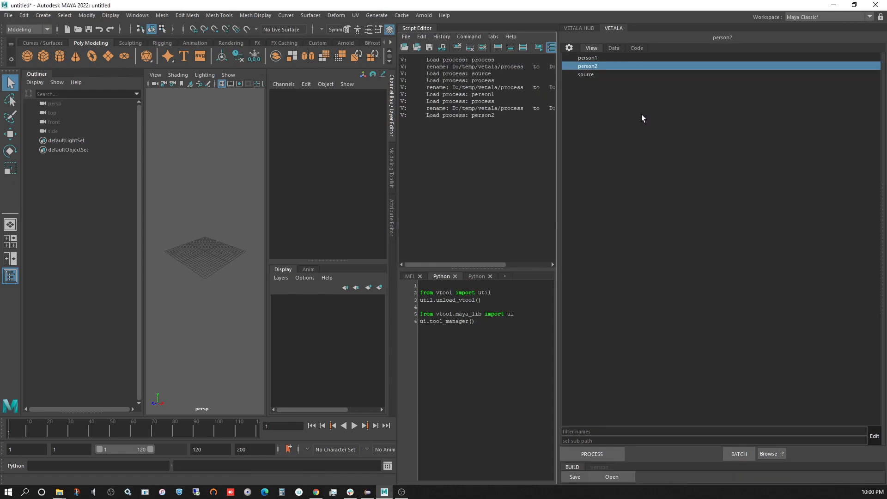
- Show the options of the source process
click(611, 75)
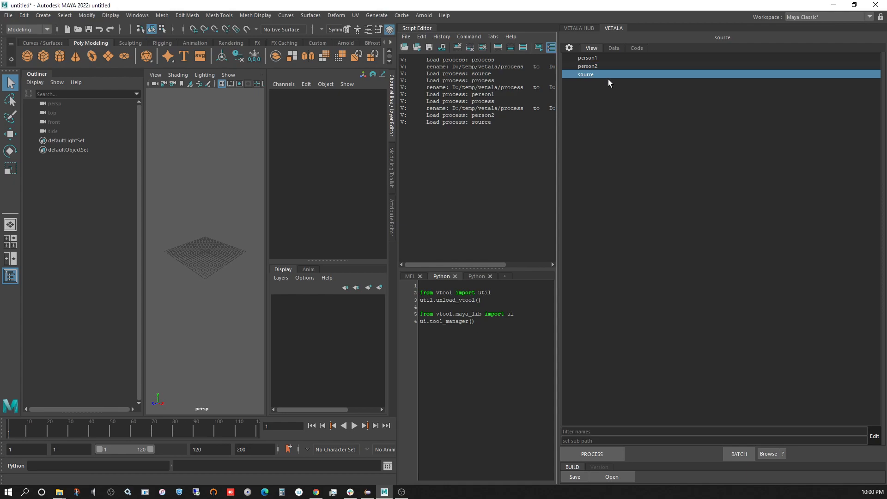
click(612, 49)
click(632, 49)
click(590, 48)
right_click(583, 74)
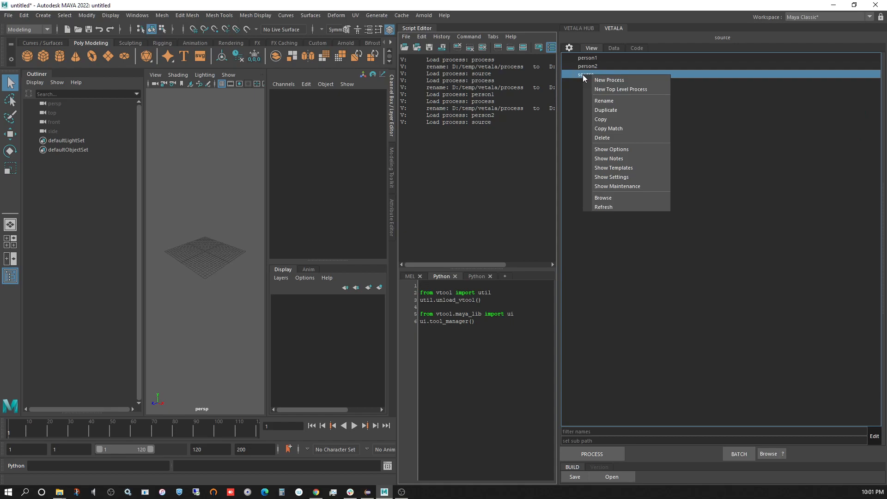
click(605, 147)
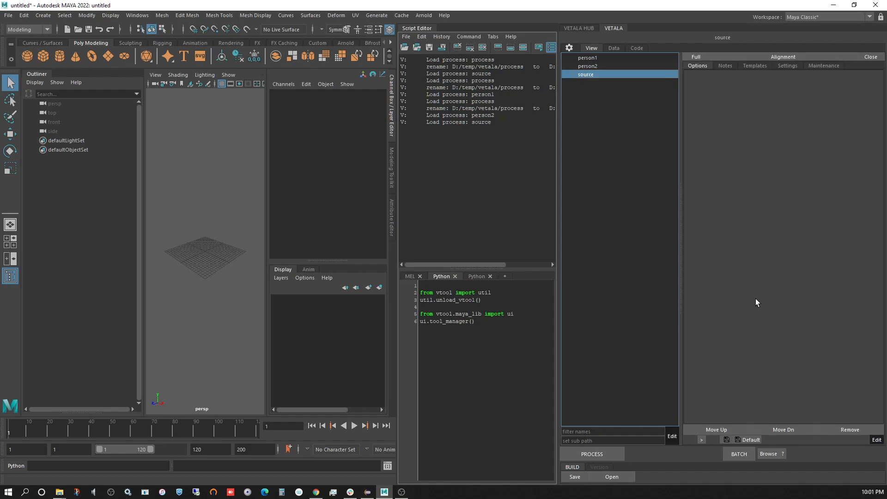
right_click(731, 110)
mouse_move(742, 112)
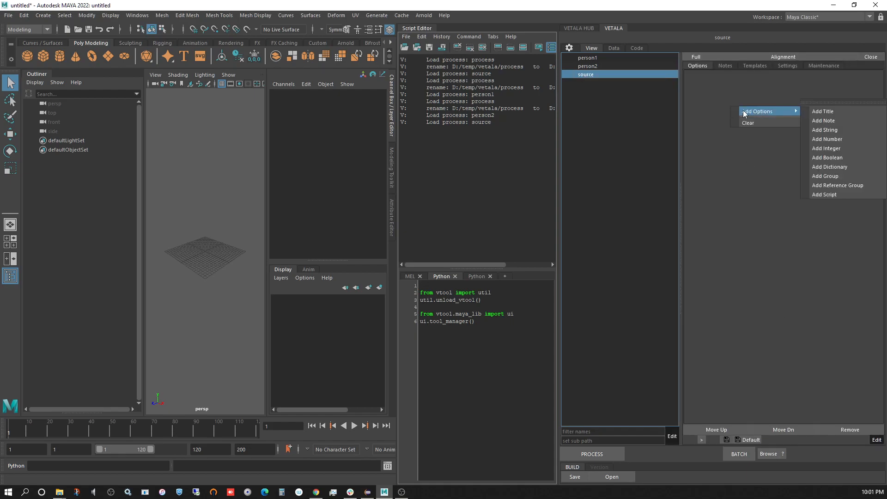
click(744, 87)
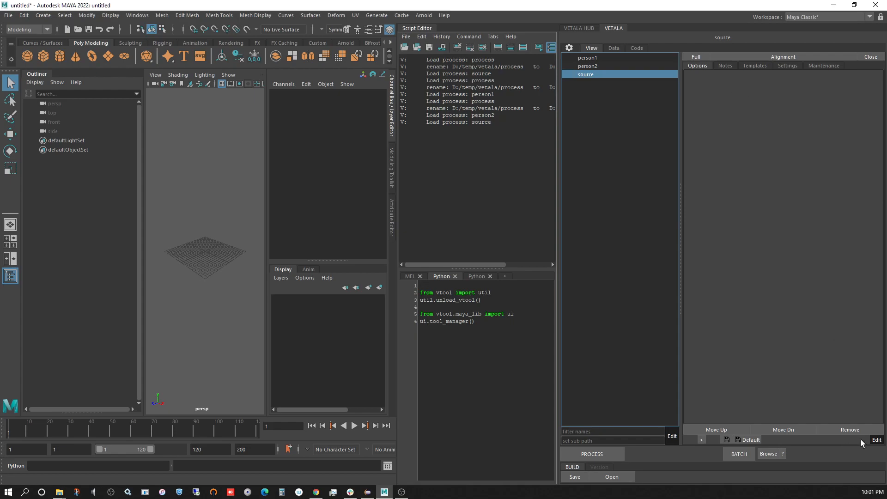
- Add an option group named Rig Settings to the source process
right_click(759, 149)
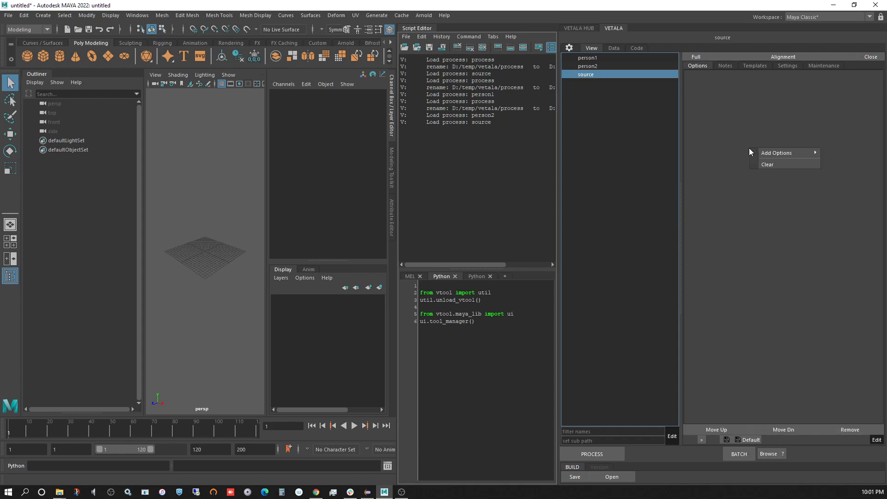
mouse_move(777, 153)
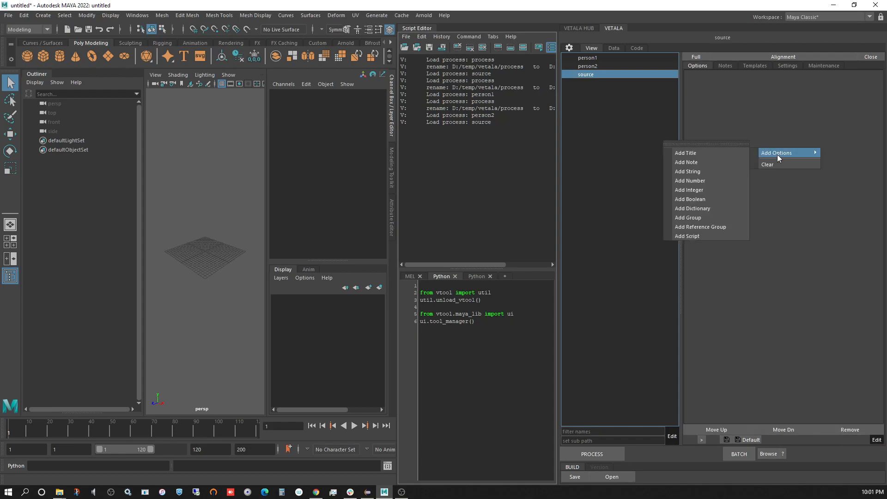
click(690, 218)
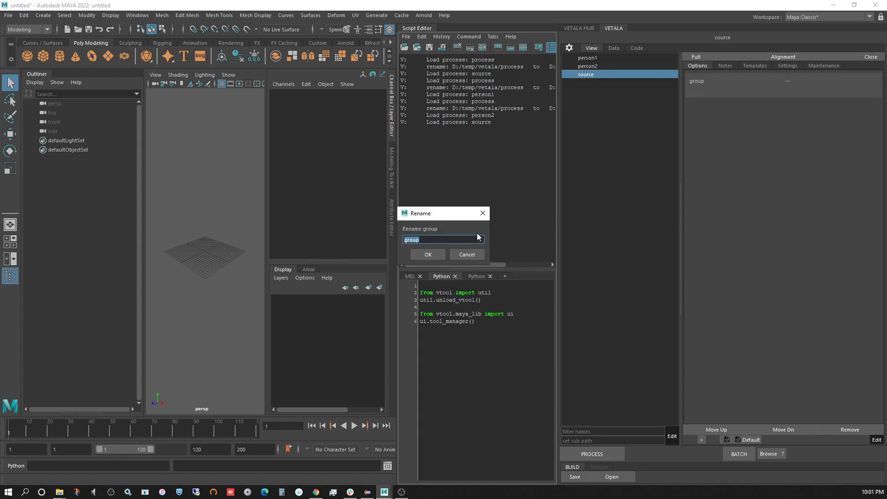
text(Rig Settings)
key(Return)
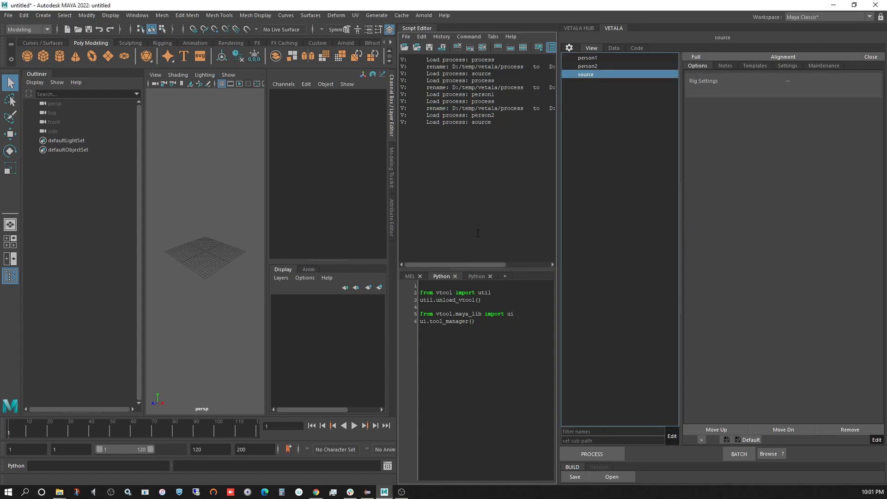
- Add an integer option named Number of Spine Joints inside the Rig Settings group
right_click(758, 91)
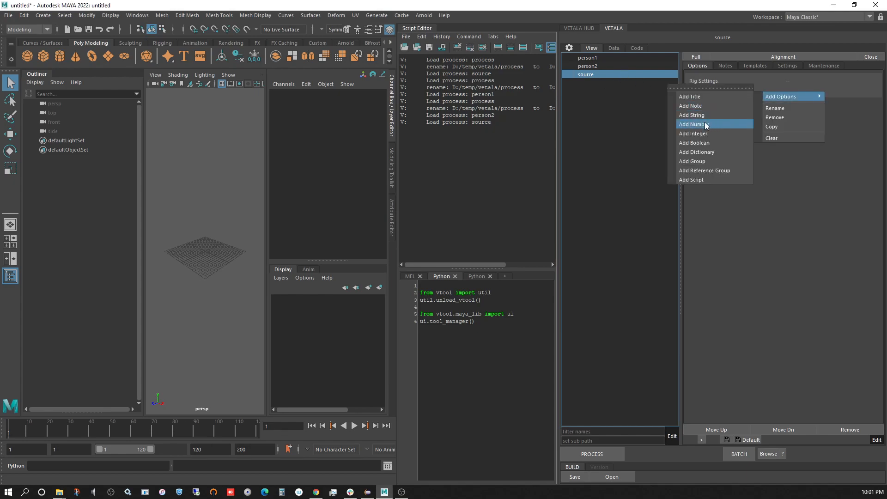
click(700, 133)
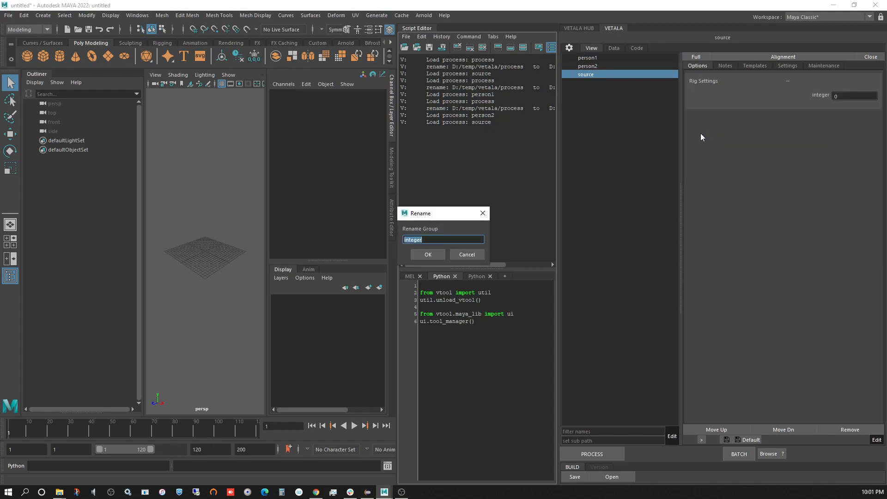
text(Number of Spine Joints)
key(Return)
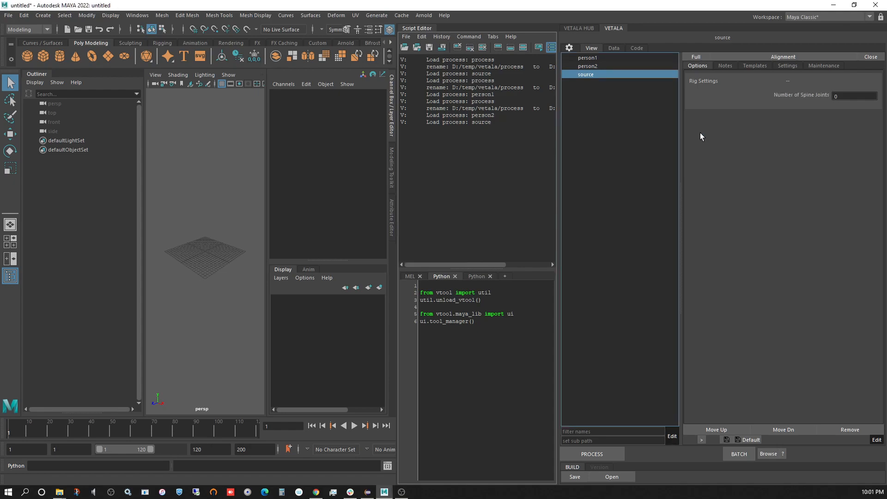
right_click(800, 104)
mouse_move(812, 111)
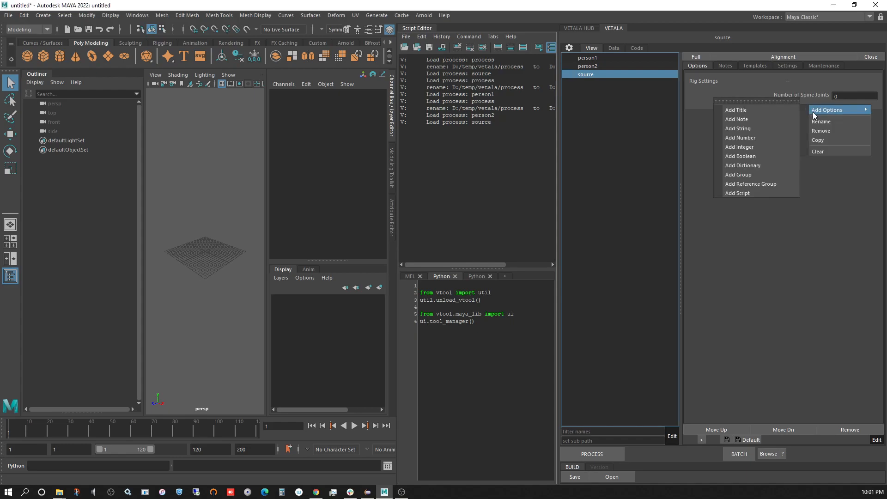
click(757, 137)
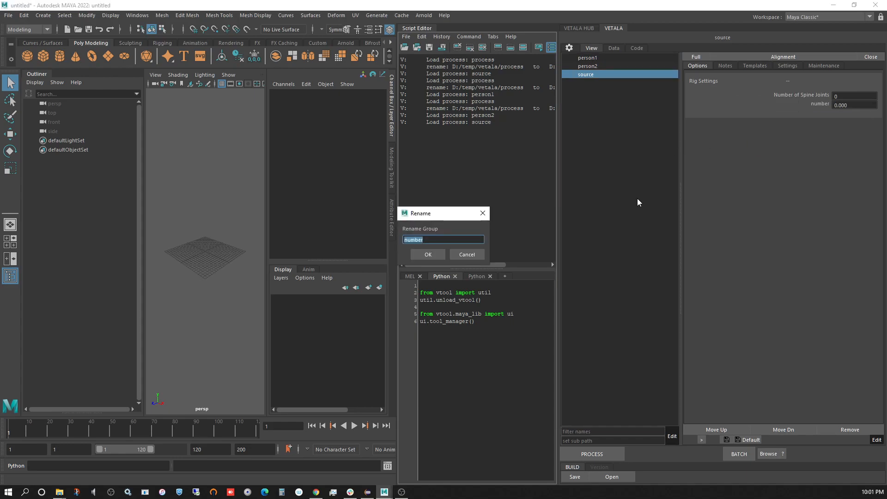
click(474, 257)
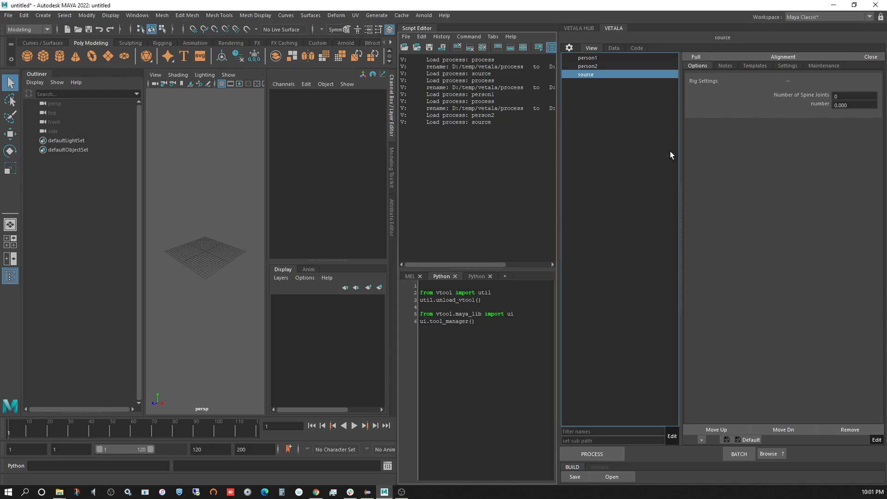
right_click(813, 103)
click(826, 131)
- Add an integer option named Number of Neck Joints to the Rig Settings group
right_click(806, 105)
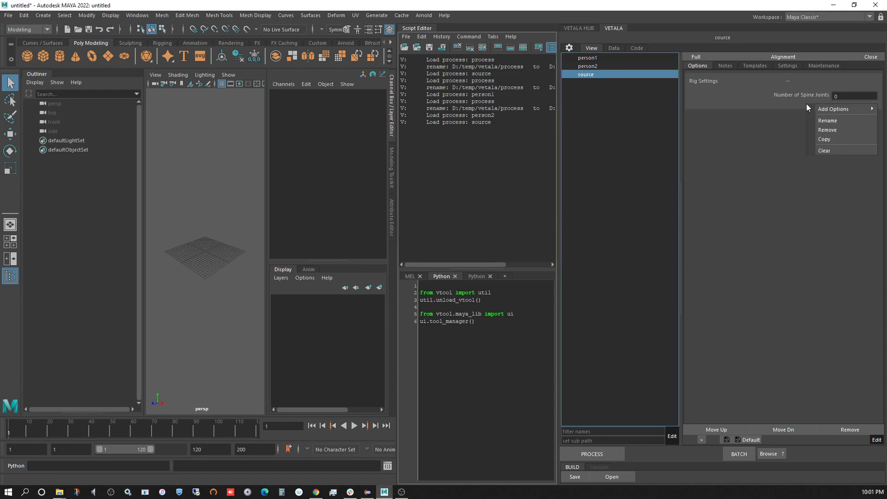
mouse_move(813, 109)
click(764, 143)
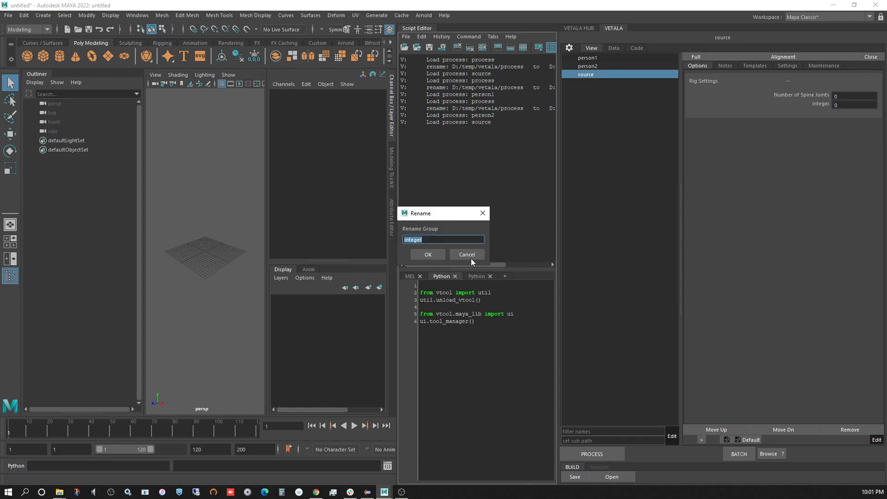
text(Number of Neck Joints)
key(Return)
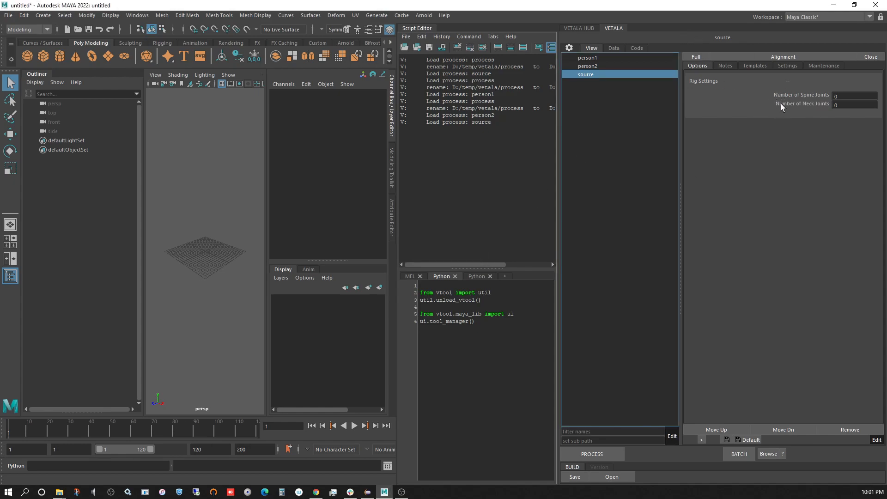
- Add a boolean option named Bendy Arm to the Rig Settings group
right_click(794, 115)
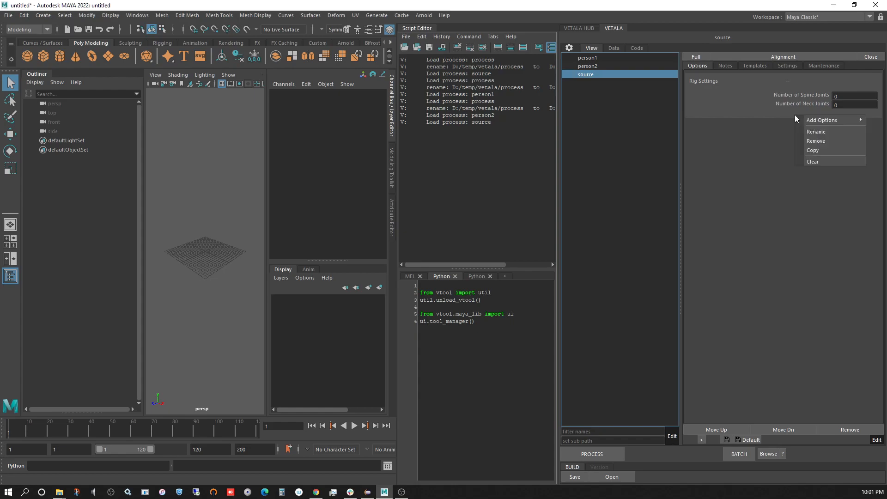
mouse_move(819, 121)
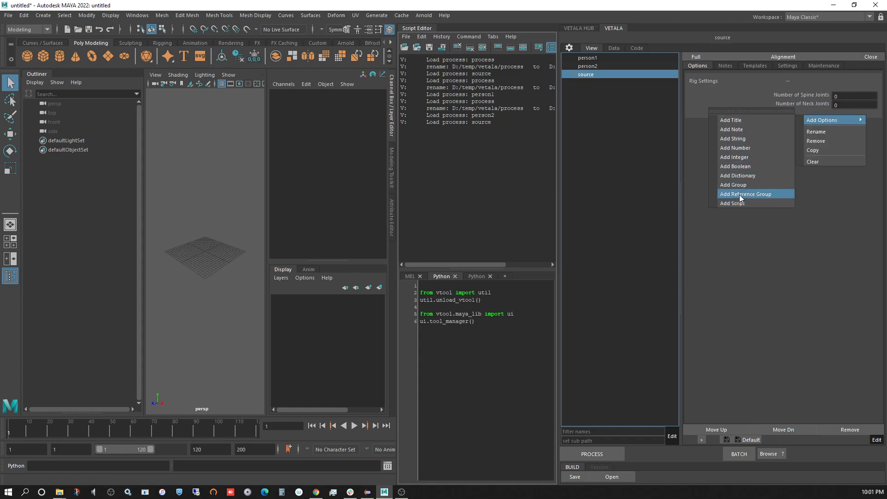
click(737, 167)
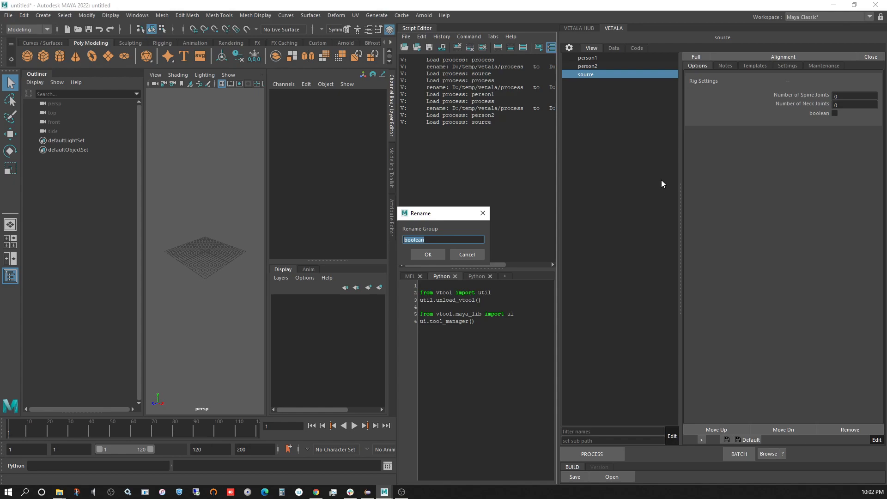
text(Bendy Arm)
key(Return)
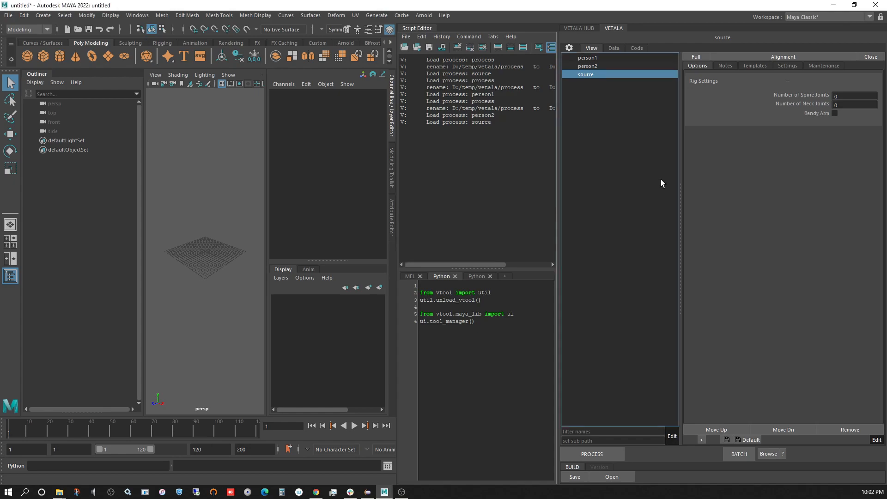
click(835, 114)
right_click(826, 120)
mouse_move(834, 124)
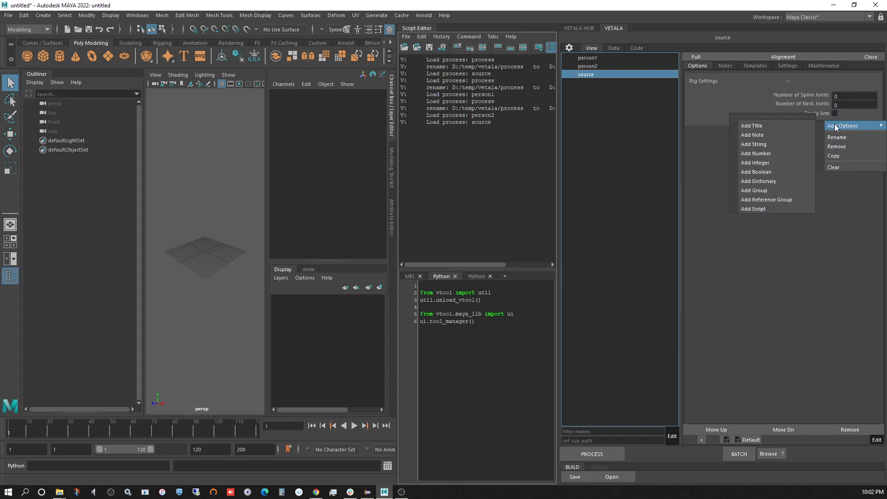
click(767, 162)
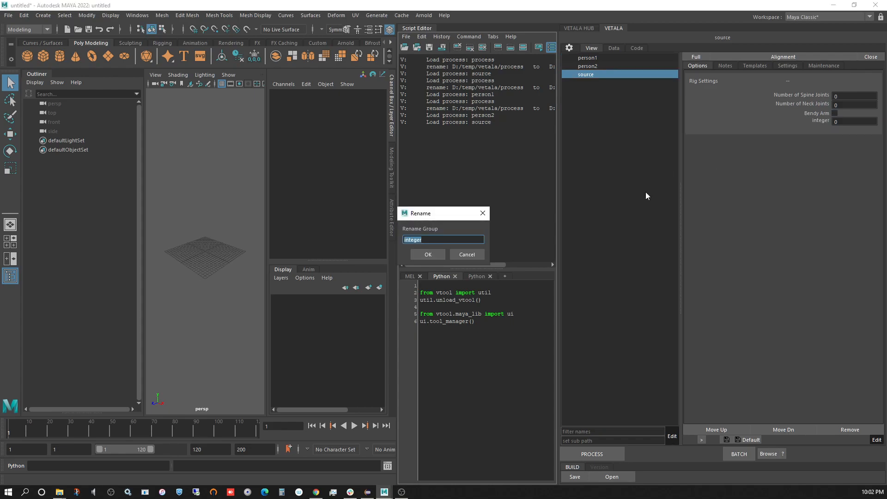
click(464, 257)
right_click(818, 121)
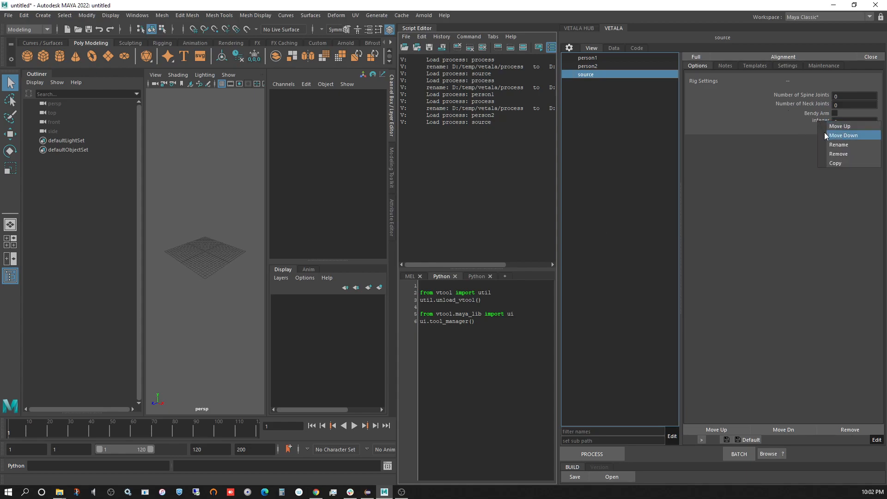
click(836, 152)
- Add a boolean option named Bendy Leg to the Rig Settings group
right_click(824, 120)
mouse_move(832, 126)
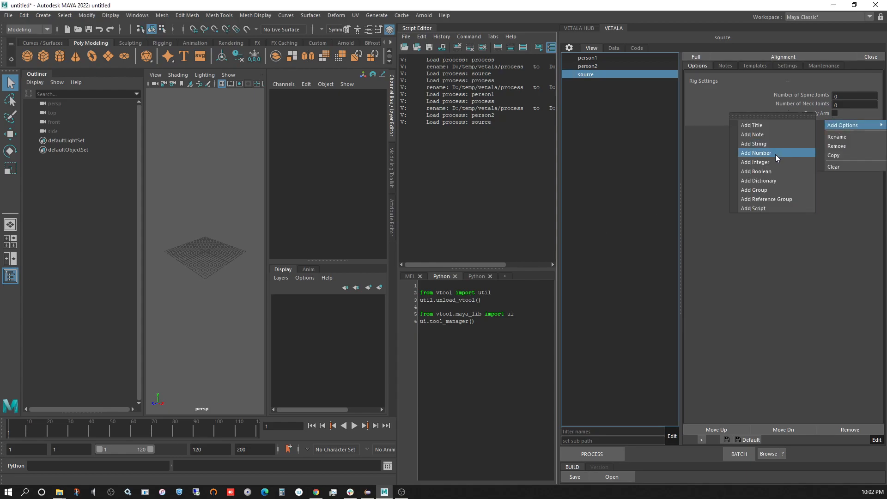
click(767, 168)
text(Bendy Leg)
key(Return)
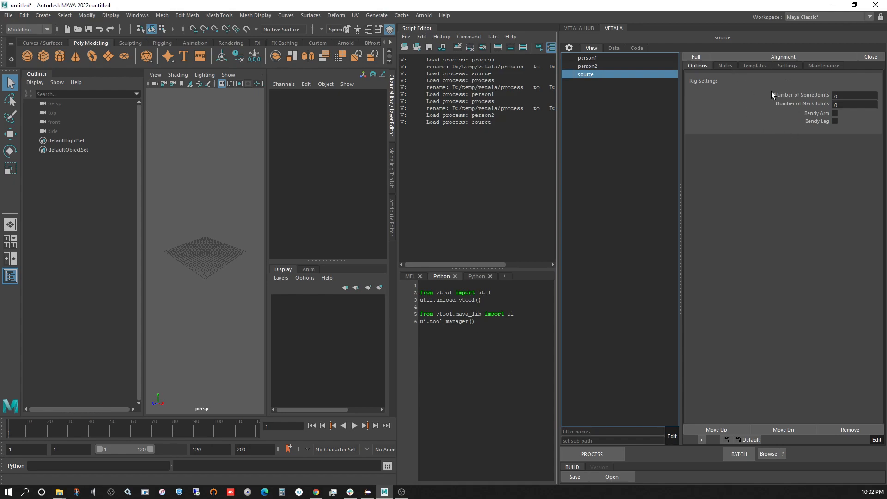
- Use Copy Match to copy source's Rig Settings group with all four options to person1, and close the dialog
right_click(606, 74)
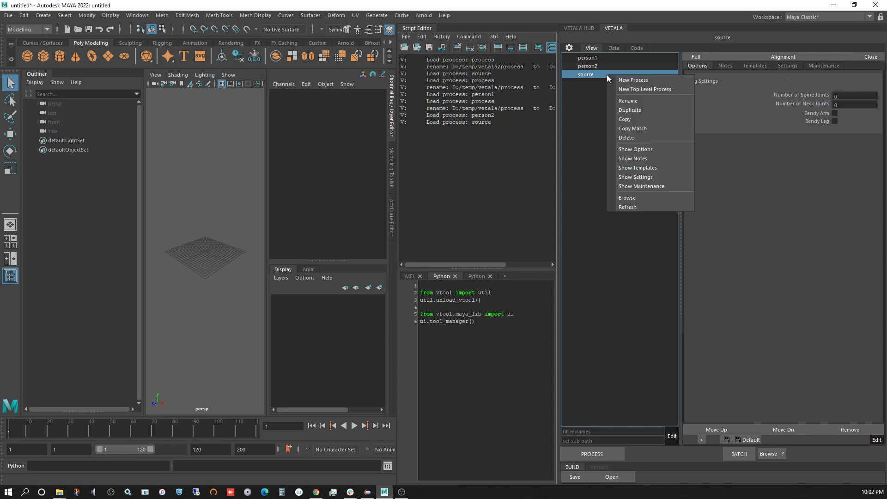
click(629, 129)
drag(361, 124, 425, 143)
click(422, 156)
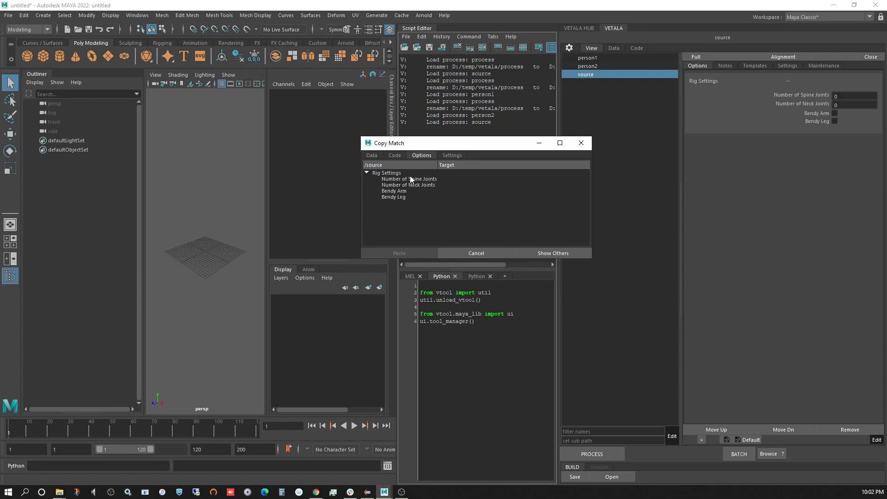
click(586, 66)
click(588, 58)
drag(402, 173, 398, 206)
click(398, 253)
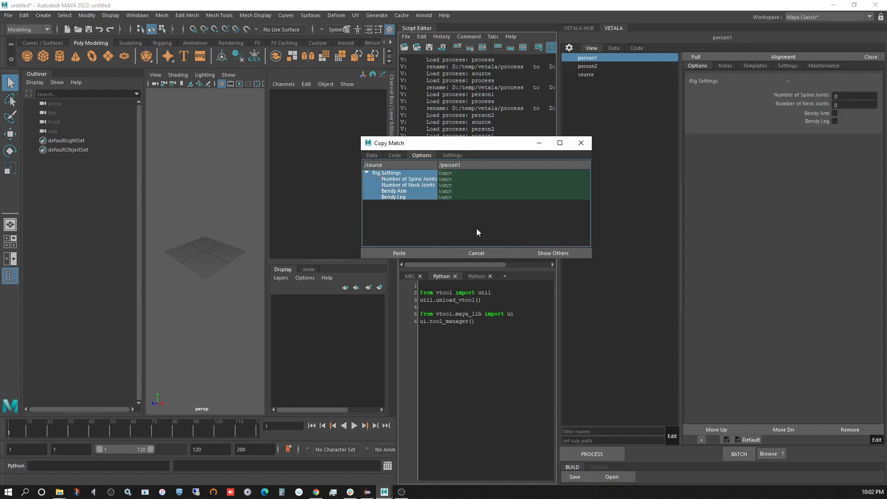
click(580, 143)
- Compare the Rig Settings options of person1 and source, and remove the copied Rig Settings group from person1
click(594, 58)
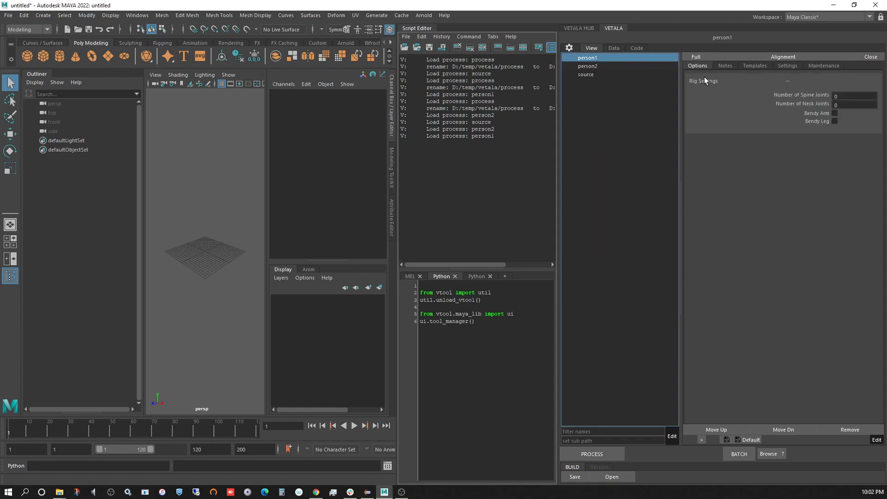
click(588, 75)
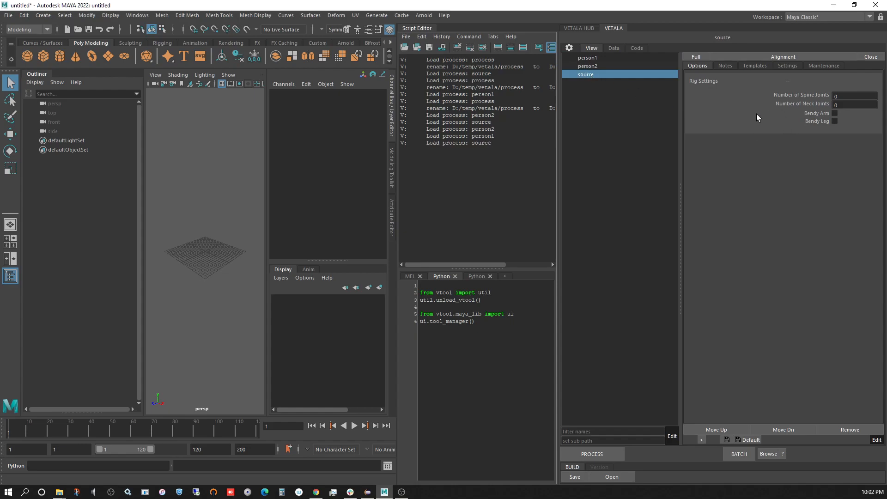
click(605, 59)
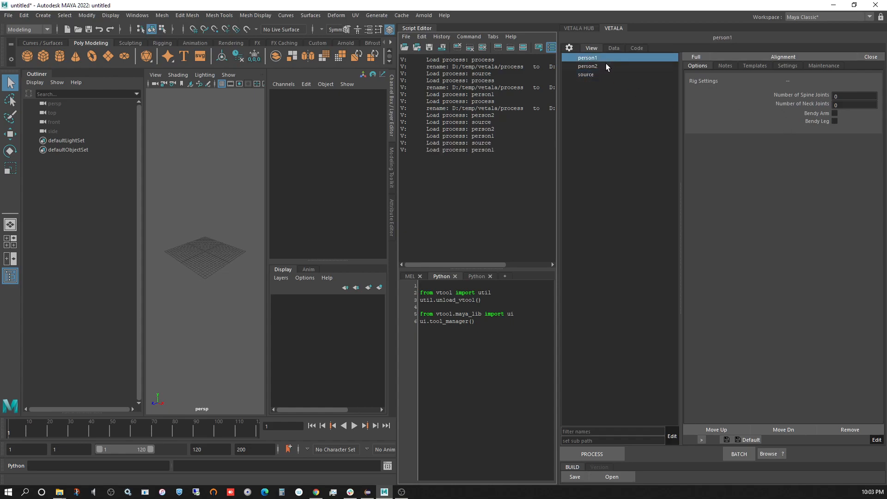
click(725, 82)
right_click(727, 84)
click(740, 110)
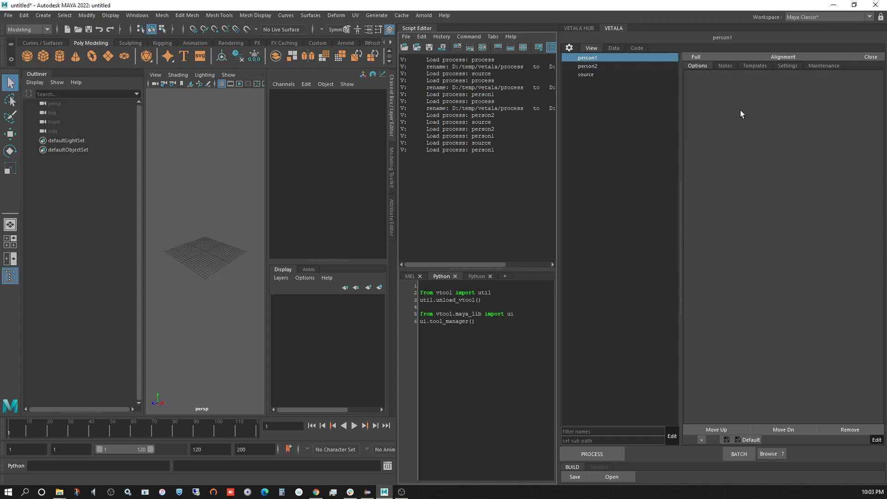
- Add a reference group named Referenced Options to the person1 process
click(594, 76)
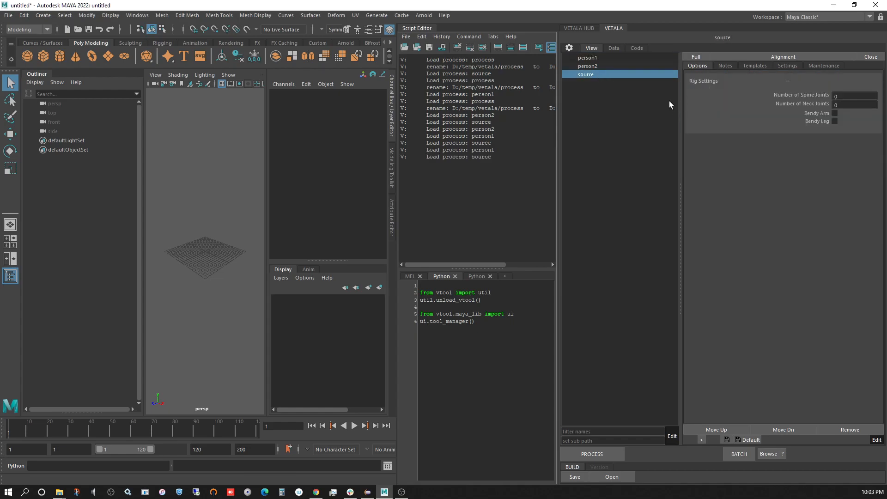
click(603, 65)
click(605, 57)
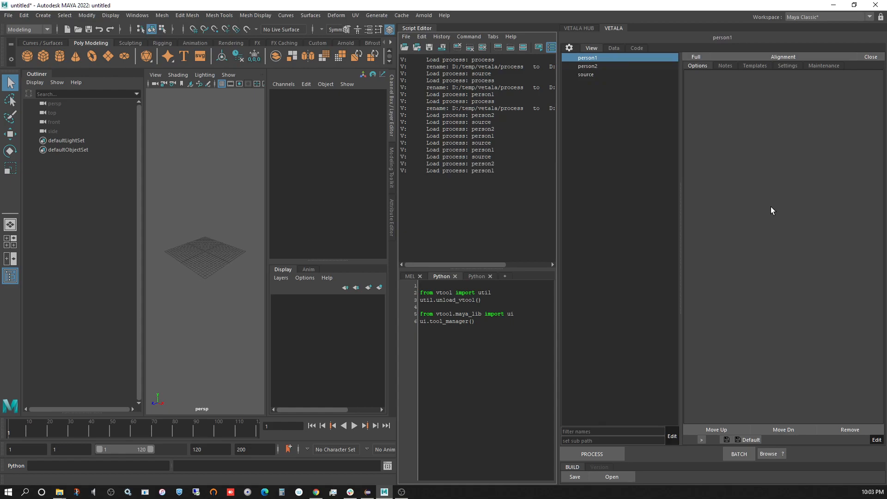
right_click(760, 97)
mouse_move(776, 100)
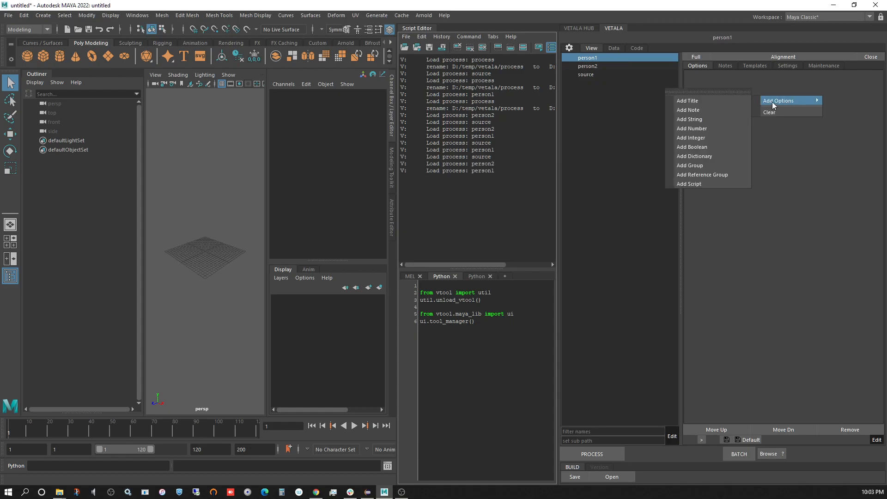
click(706, 174)
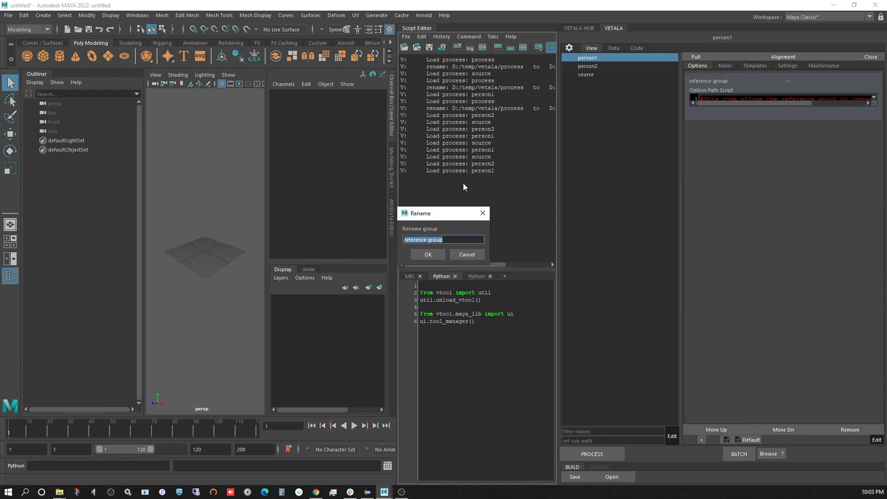
text(Referenced Options)
key(Return)
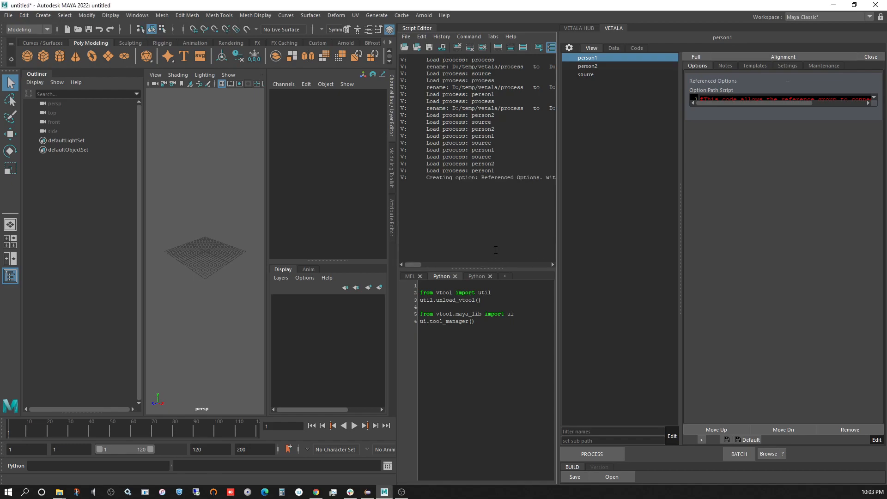
- Expand the Option Path Script of Referenced Options and examine its example path and option group lines
click(733, 99)
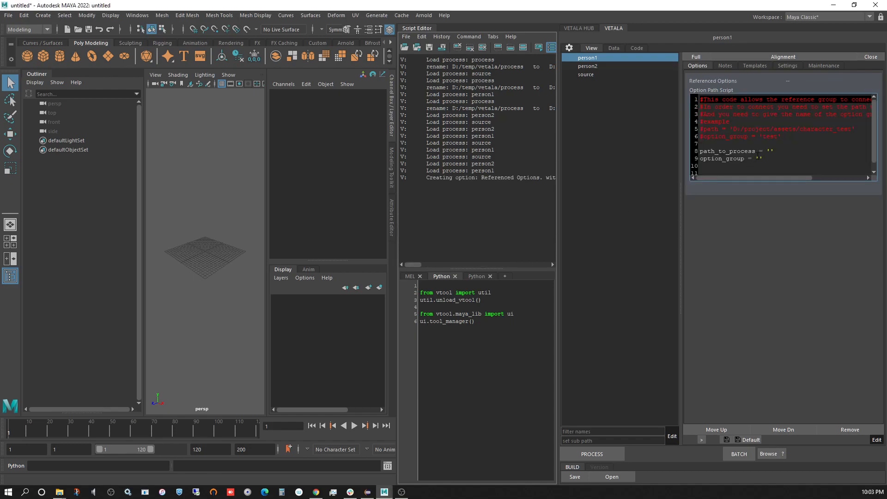
click(767, 150)
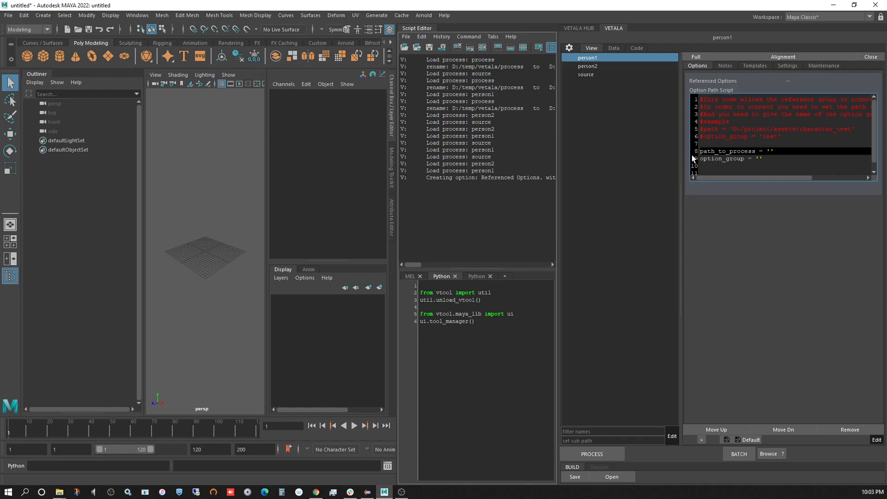
drag(733, 129, 853, 130)
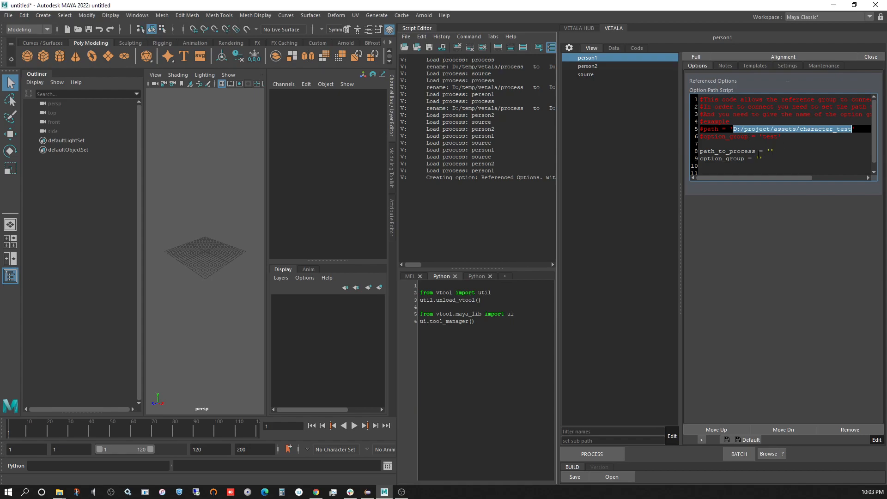
drag(734, 129, 852, 129)
click(749, 137)
- Browse to the source process's folder in File Explorer, copy its path, and close the folder window
click(586, 75)
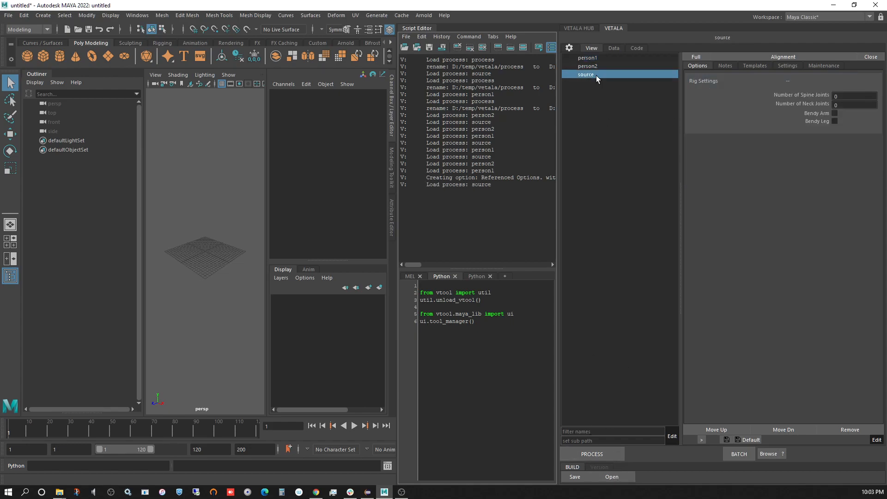
click(775, 455)
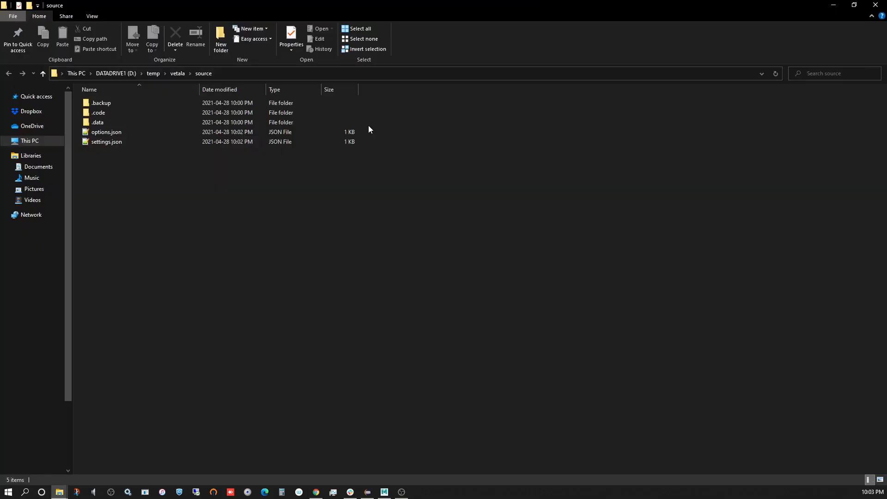
click(228, 73)
key(ctrl+c)
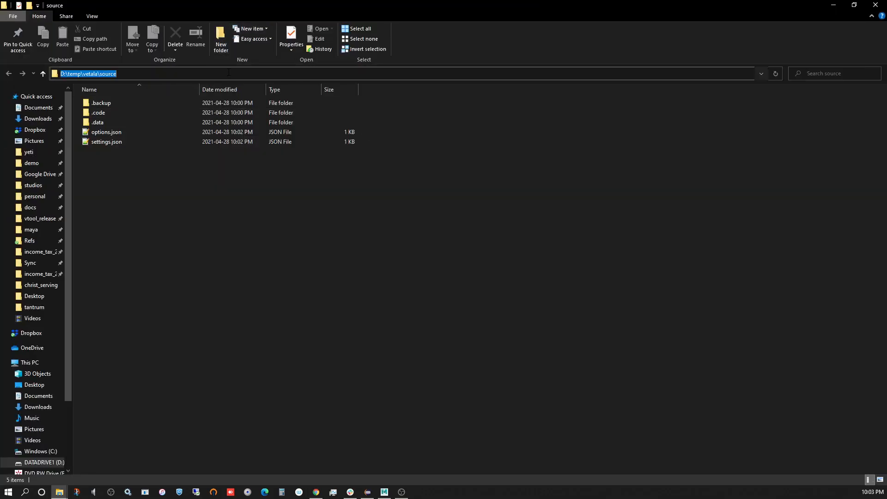
click(875, 5)
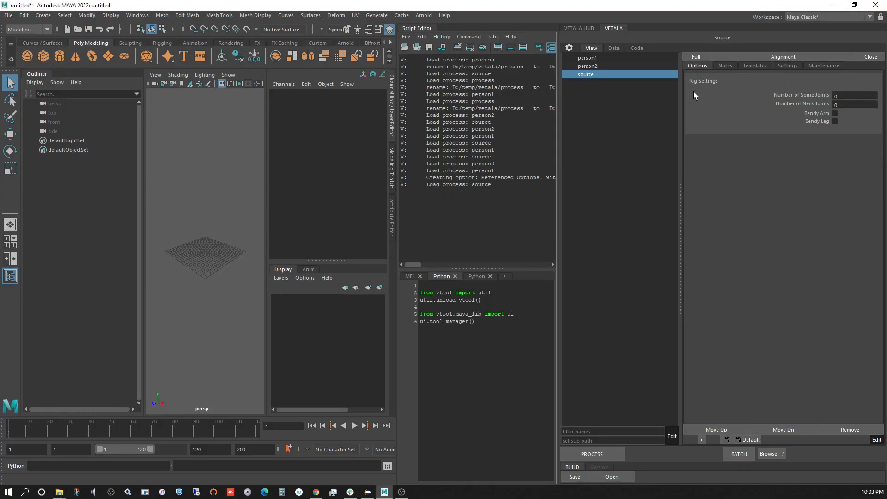
- Set path_to_process in person1's Option Path Script to 'D:/temp/vetala/source', using forward slashes
click(599, 58)
click(719, 97)
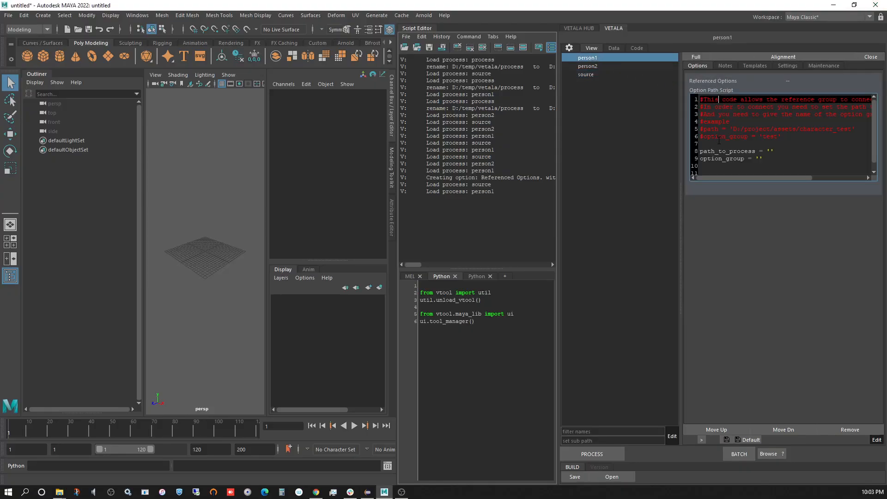
click(768, 151)
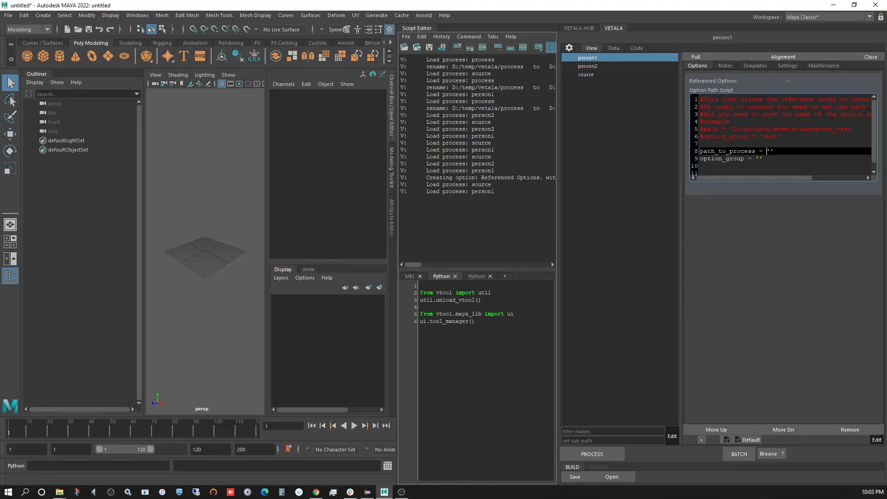
key(ctrl+v)
key(BackSpace)
text(/)
key(BackSpace)
text(/)
drag(804, 151, 775, 149)
click(781, 151)
click(742, 159)
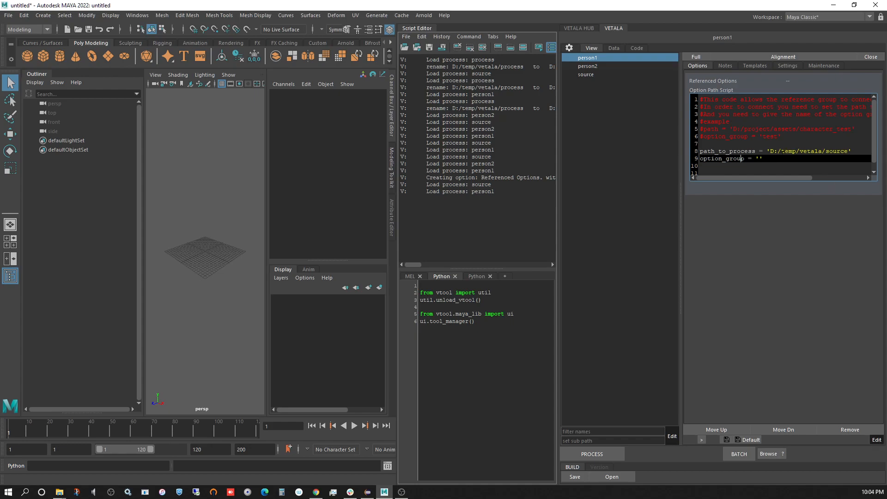
drag(768, 152, 859, 153)
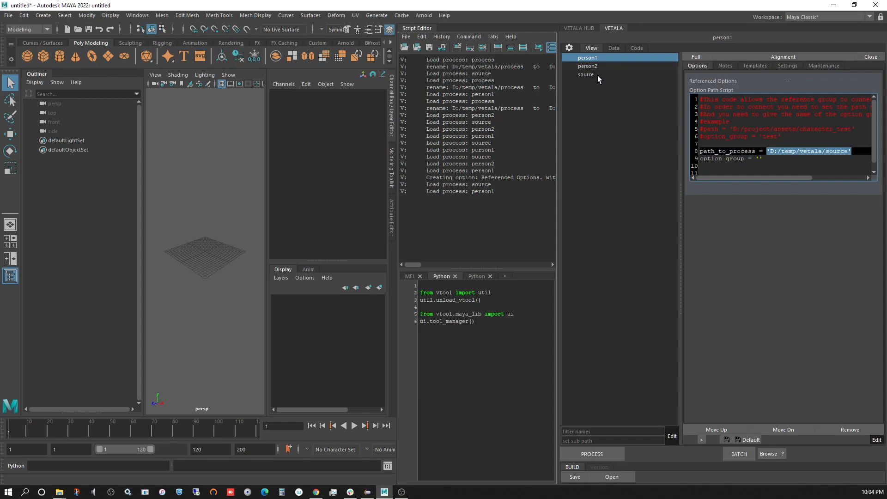
- Turn off option editing on person1 and compare its referenced Rig Settings with those of source
click(877, 439)
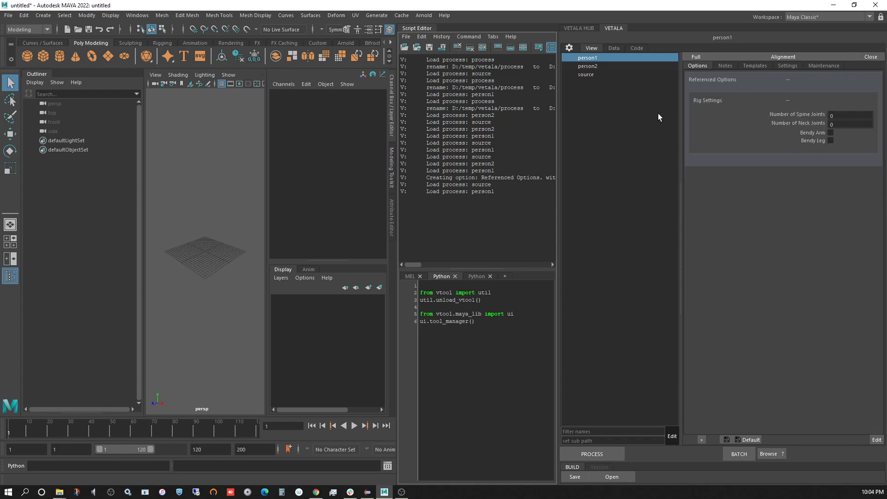
click(587, 75)
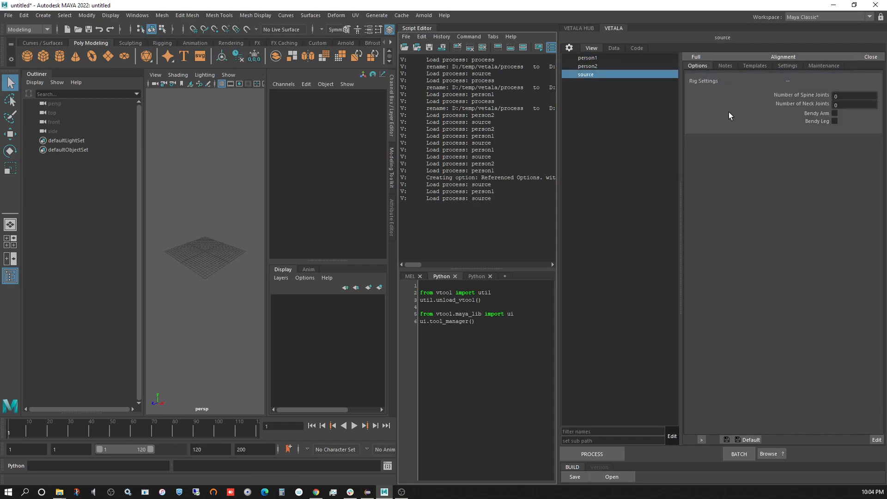
click(596, 58)
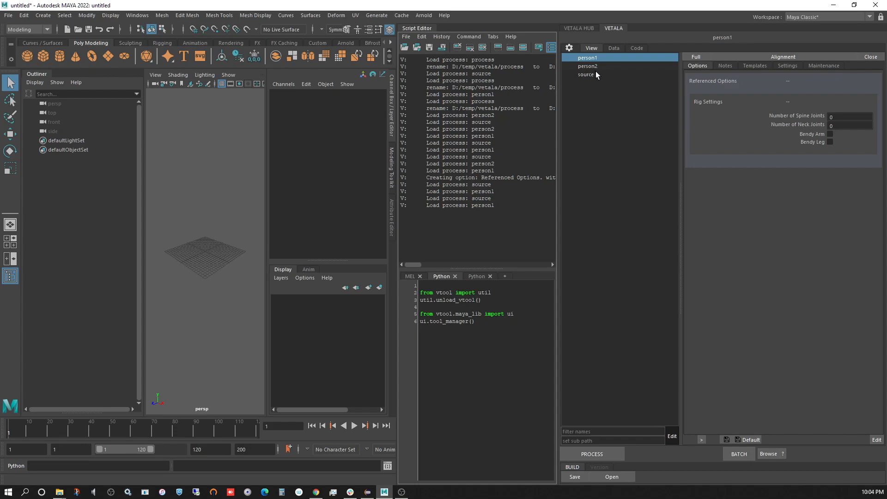
click(595, 75)
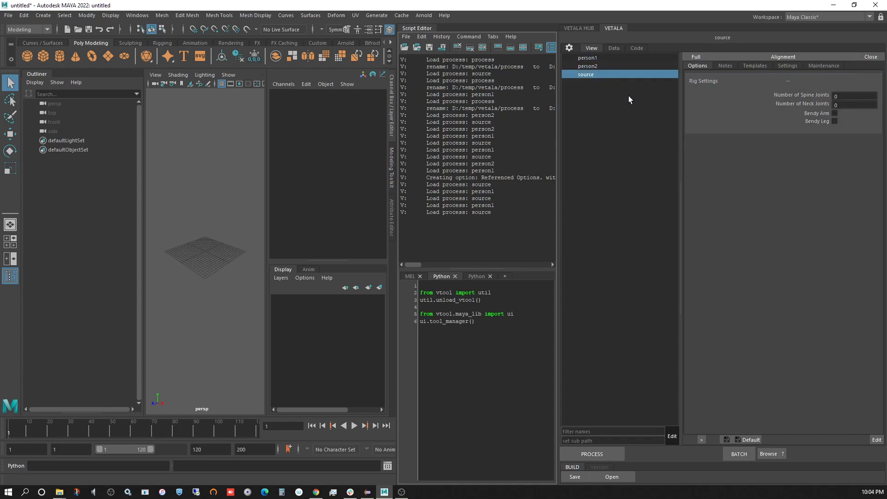
- Enable option editing on source, add a string option named Body Mesh to Rig Settings, and set its value to body_geo
click(876, 439)
right_click(812, 130)
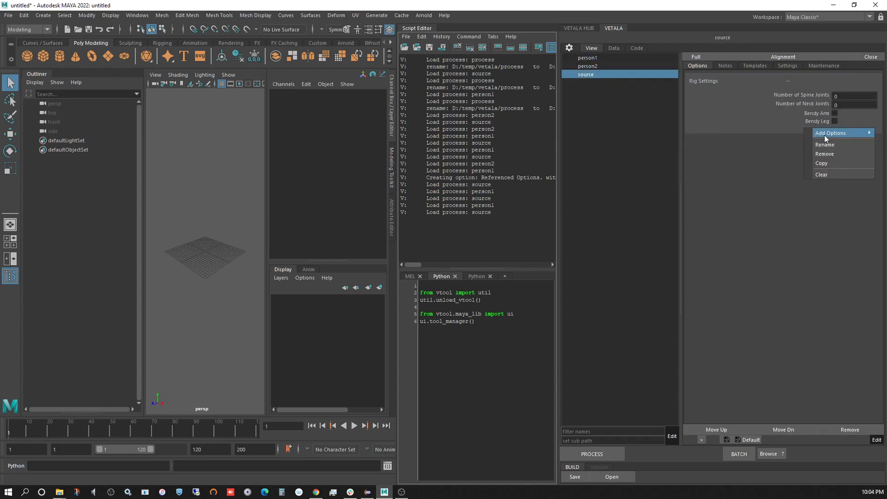
mouse_move(827, 133)
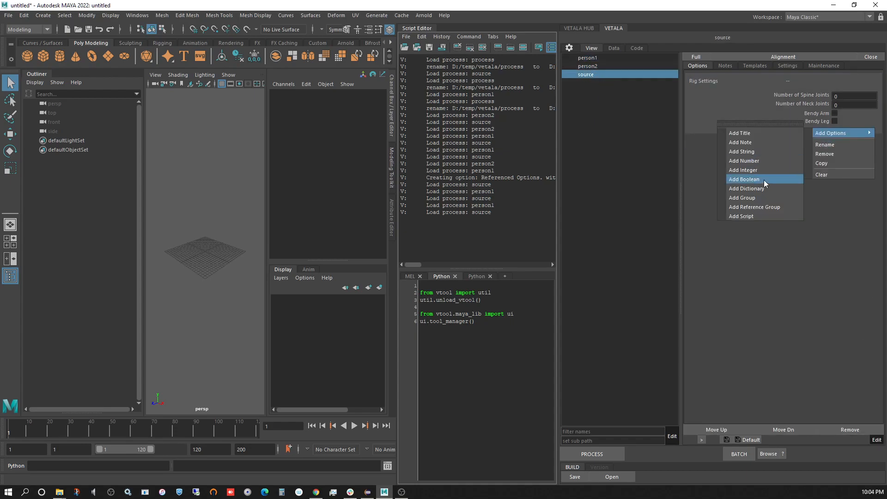
click(758, 152)
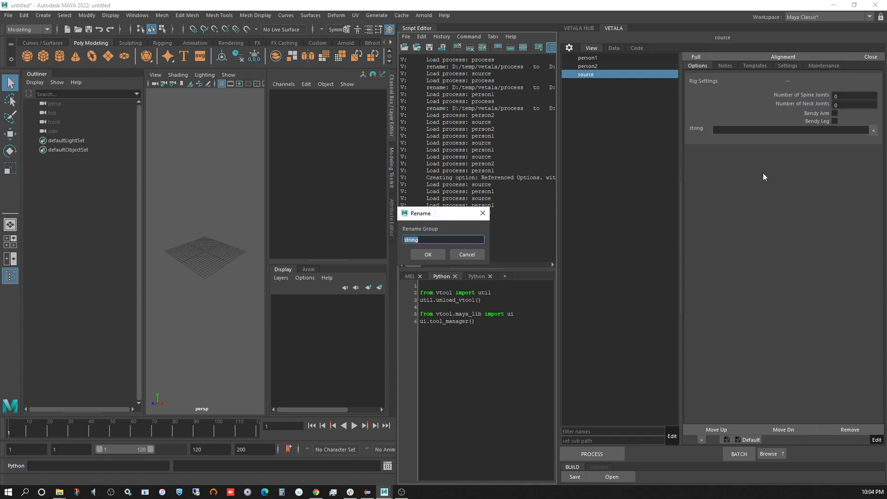
text(Body Mesh)
key(Return)
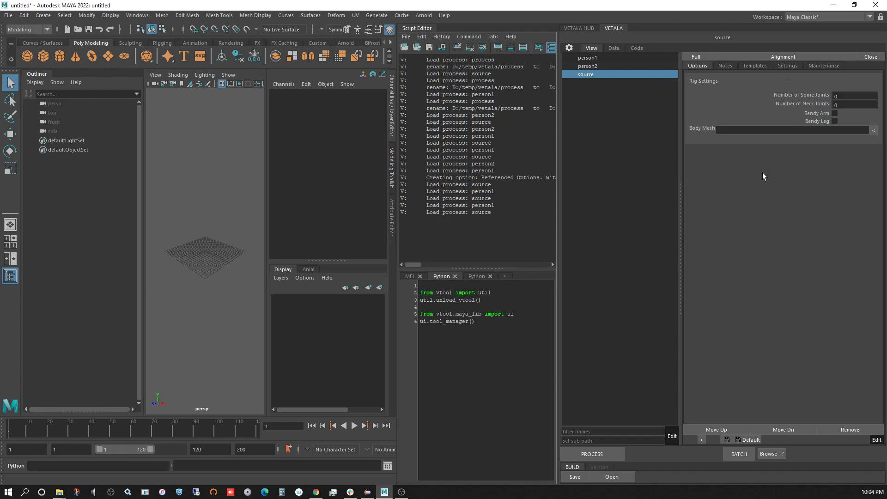
click(769, 129)
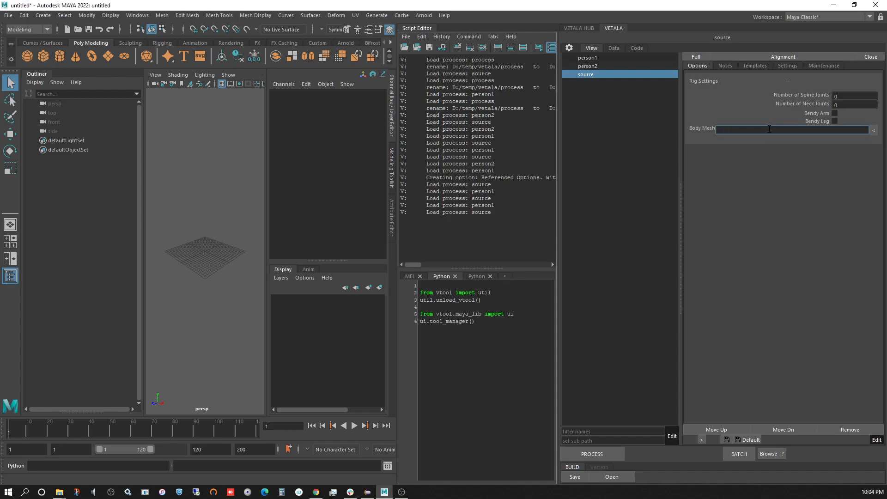
text(body_geo)
- Check the referenced Body Mesh option on person1 and turn off option editing
click(594, 58)
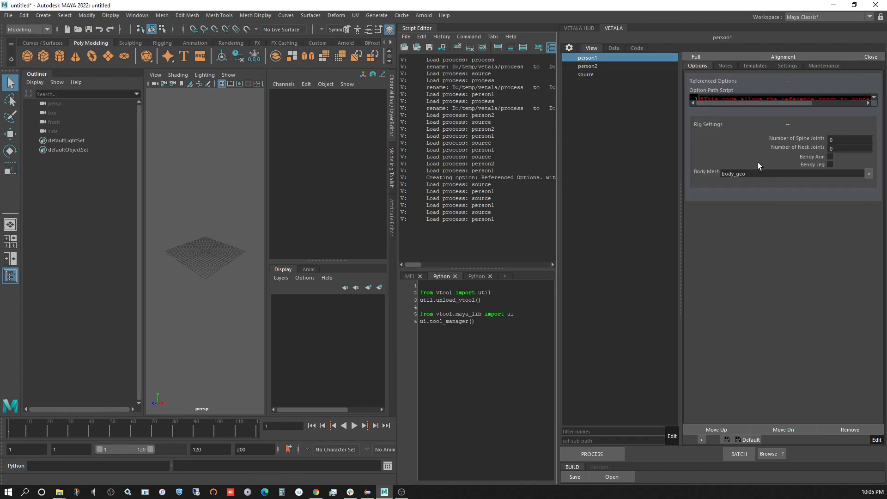
double_click(756, 176)
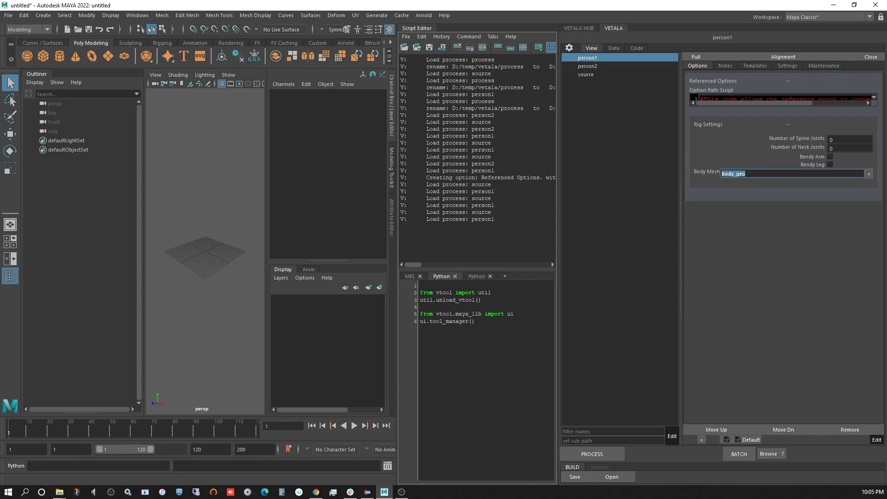
click(875, 441)
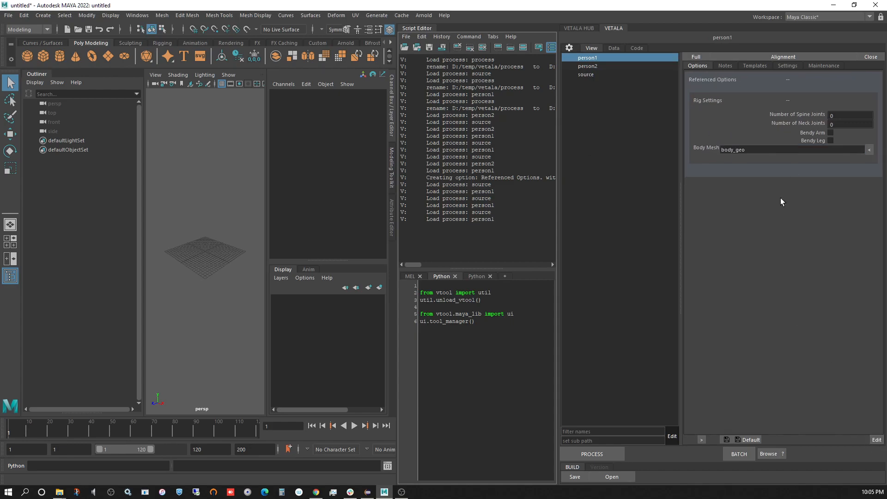
- Enable option editing on source and add an option group named Asset Settings
click(589, 74)
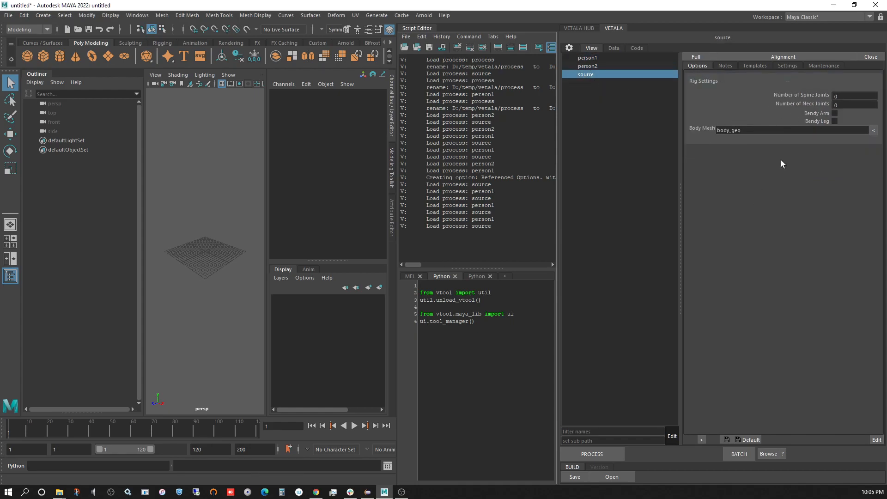
click(877, 439)
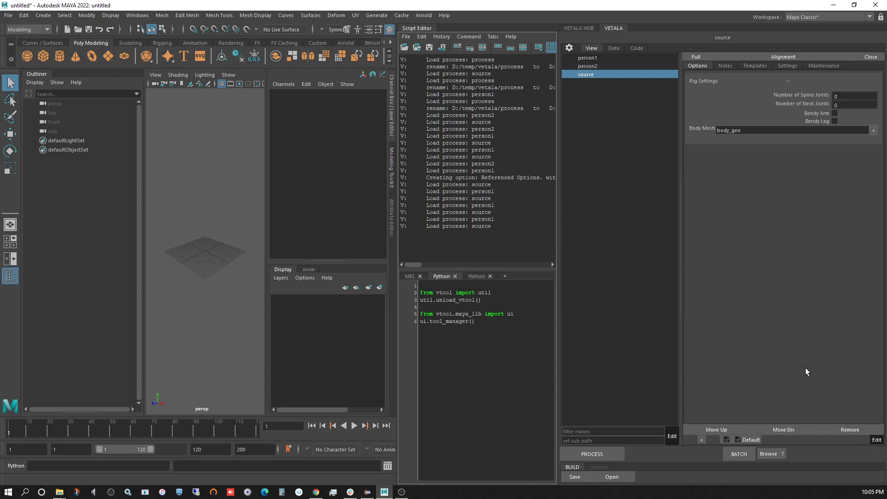
right_click(730, 169)
mouse_move(743, 175)
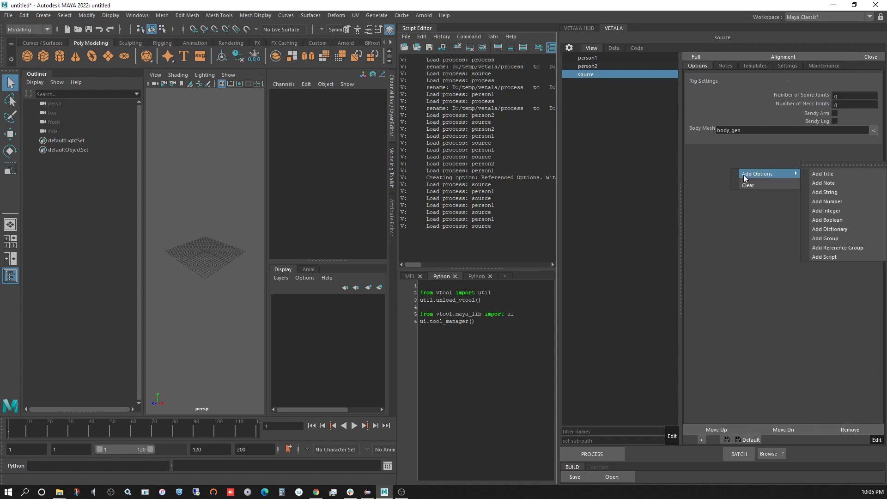
click(824, 238)
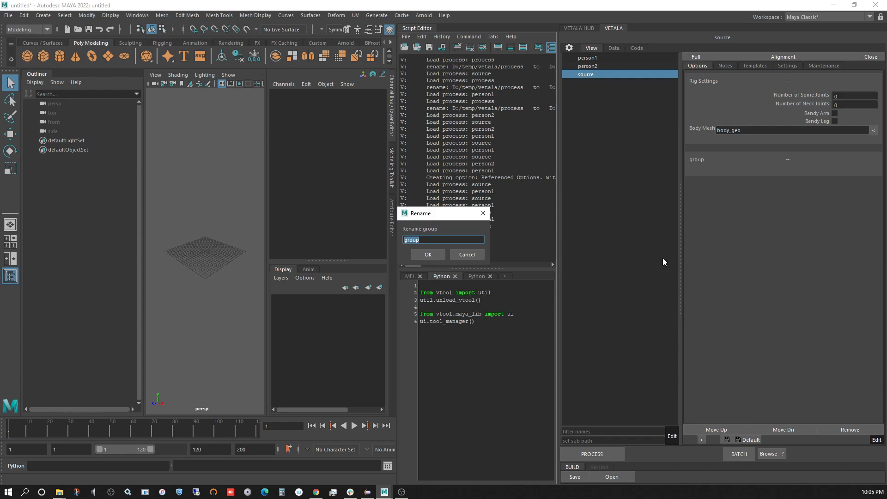
text(Asset Settings)
key(Return)
- Add a string option called Name to Asset Settings, set its value to char_gen_person, and turn off option editing
right_click(791, 170)
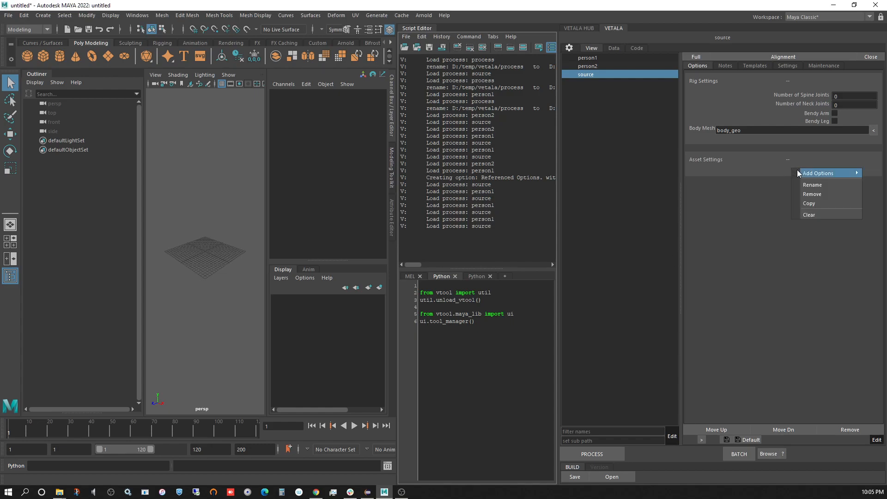
mouse_move(809, 173)
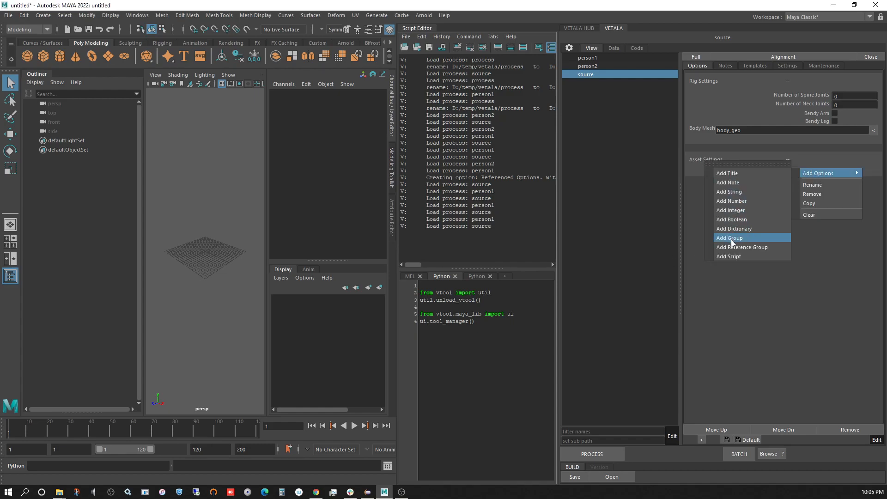
click(733, 192)
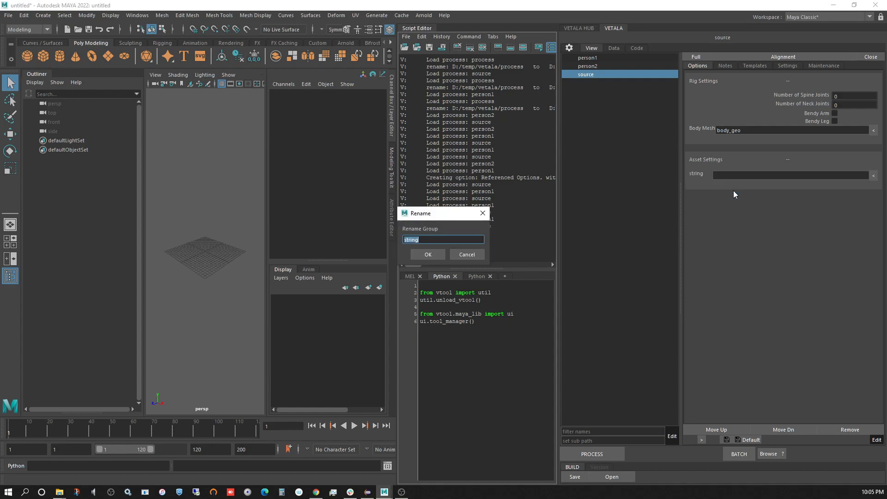
text(Name)
key(Return)
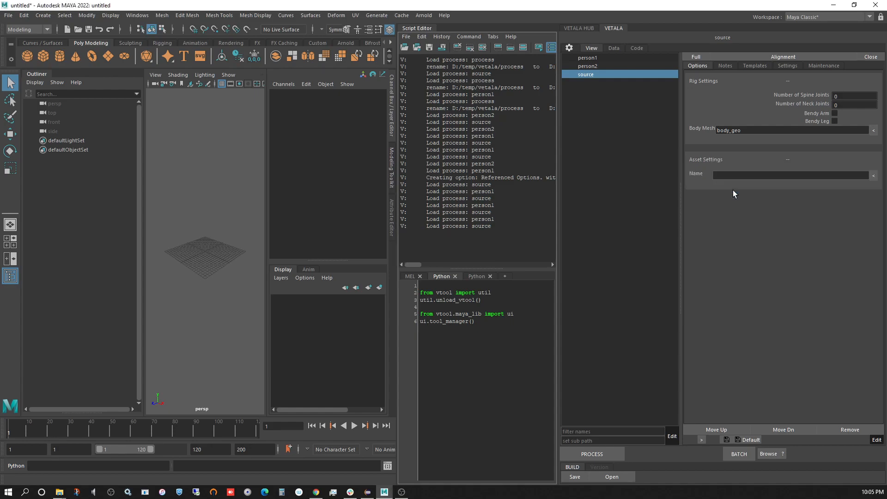
click(767, 175)
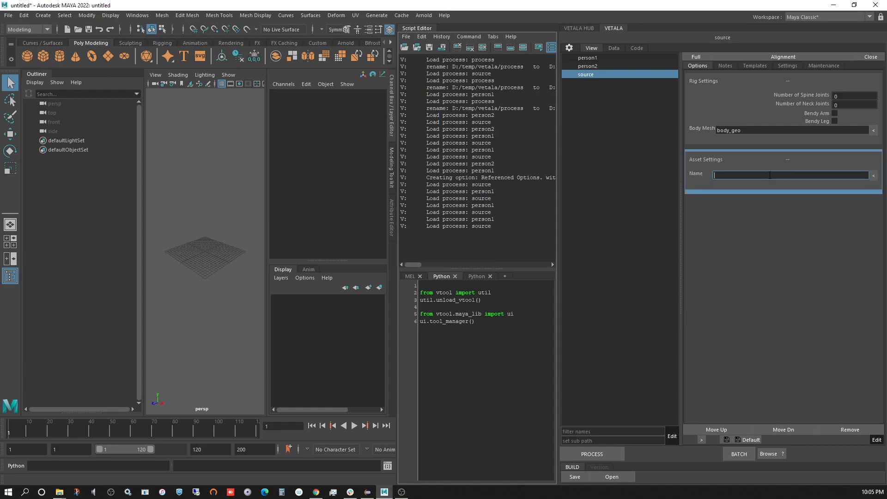
text(char_gen_person)
click(876, 439)
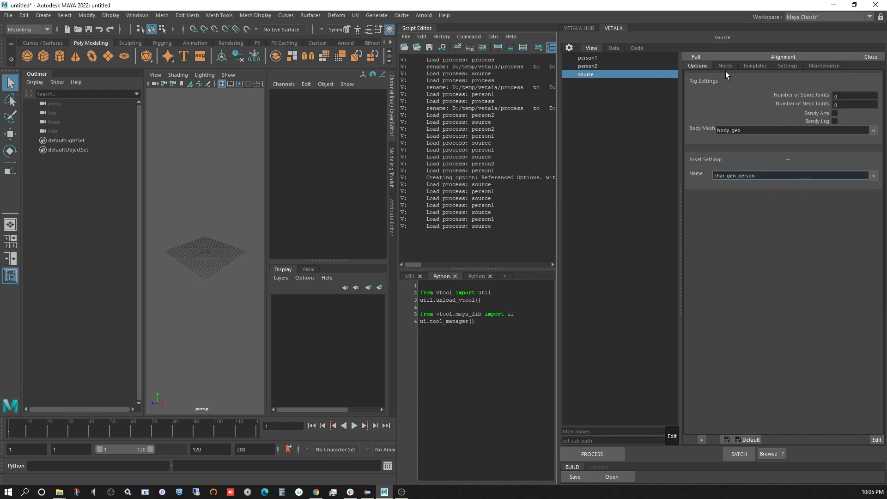
- Examine the referenced Rig Settings and Asset Settings fields on person1, including Body Mesh, Name and the spine and neck joint numbers
click(581, 58)
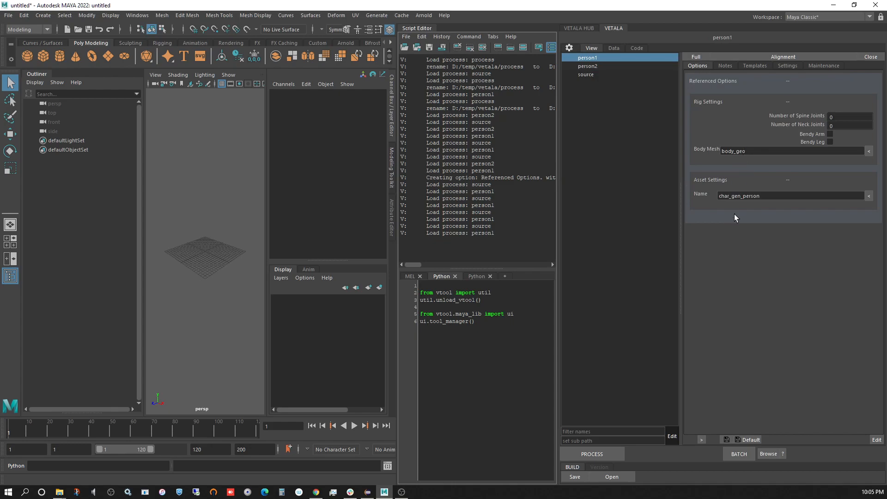
click(749, 151)
drag(745, 151, 646, 135)
click(758, 196)
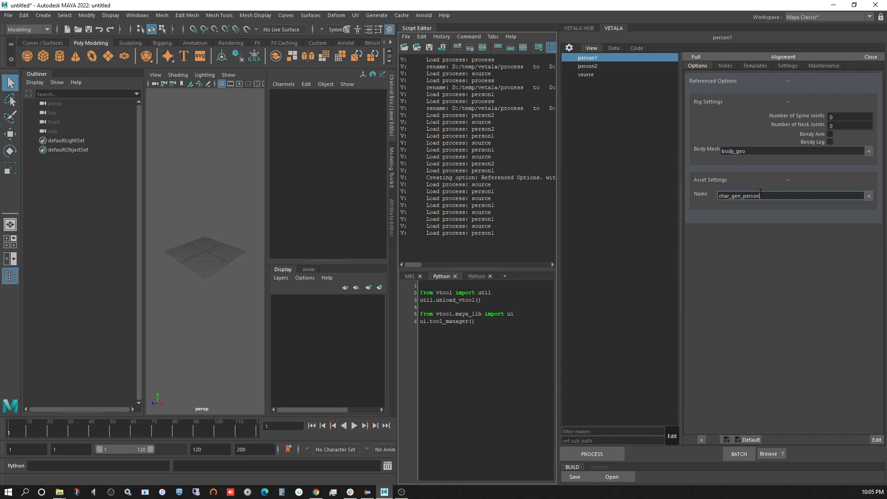
drag(759, 195, 726, 191)
click(781, 197)
drag(756, 152, 706, 148)
click(834, 117)
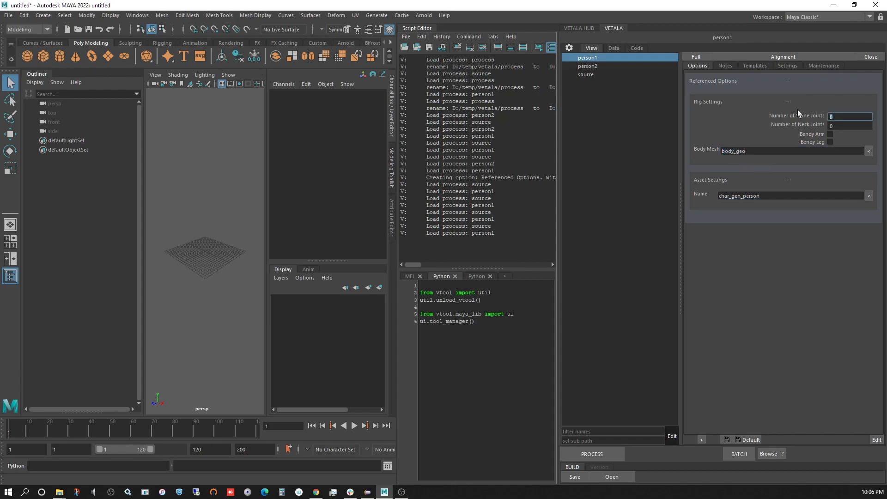
click(831, 127)
click(841, 117)
click(767, 153)
drag(745, 151, 727, 151)
click(743, 154)
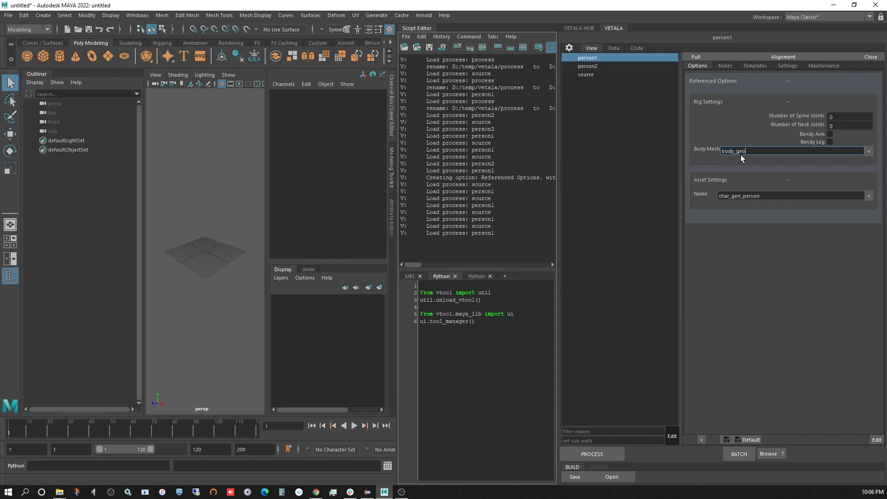
click(830, 117)
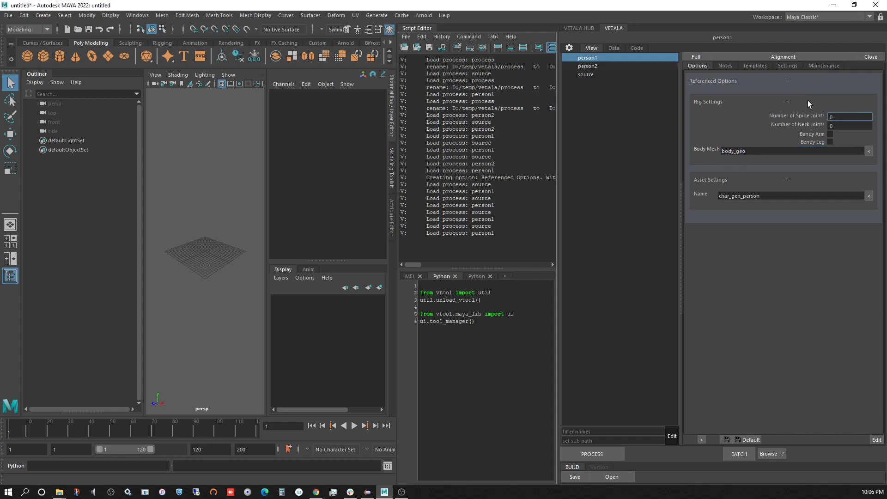
key(Tab)
- Set Number of Spine Joints in source's Rig Settings to 10
click(590, 73)
click(848, 97)
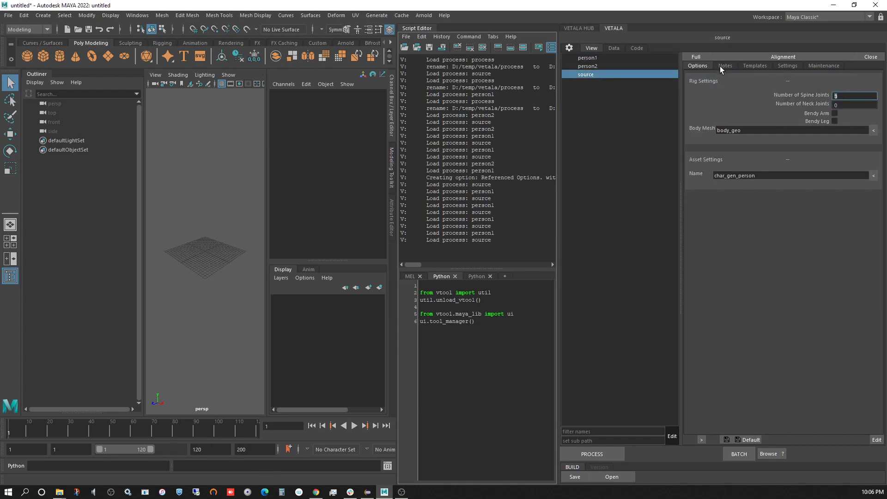
text(5)
key(Tab)
click(848, 96)
text(10)
key(Tab)
- Check Number of Spine Joints and Number of Neck Joints in the referenced Rig Settings on person1
click(588, 58)
click(856, 118)
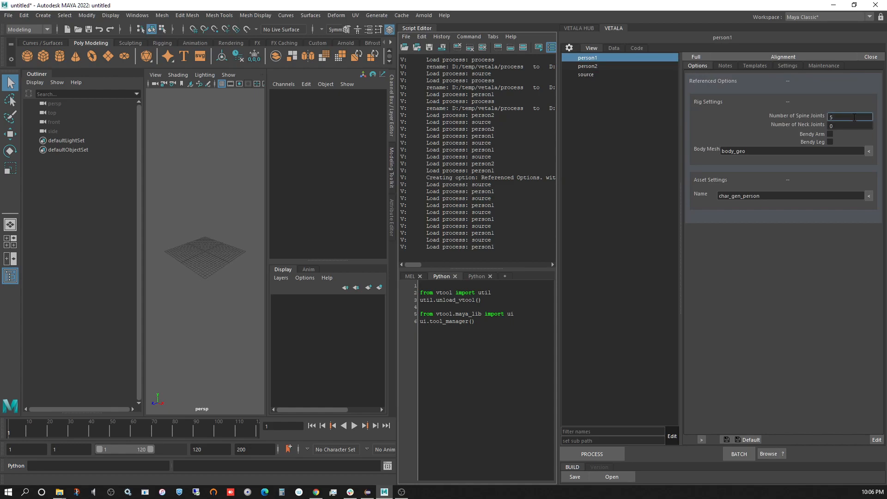
click(844, 127)
click(836, 117)
- Enable option editing on source, remove the Body Mesh option from Rig Settings, and turn editing off again
click(588, 75)
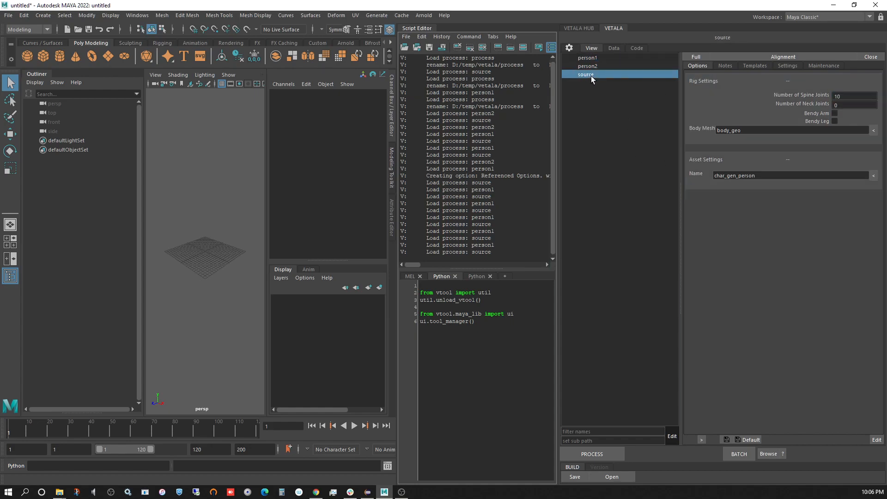
click(876, 439)
right_click(701, 131)
click(729, 164)
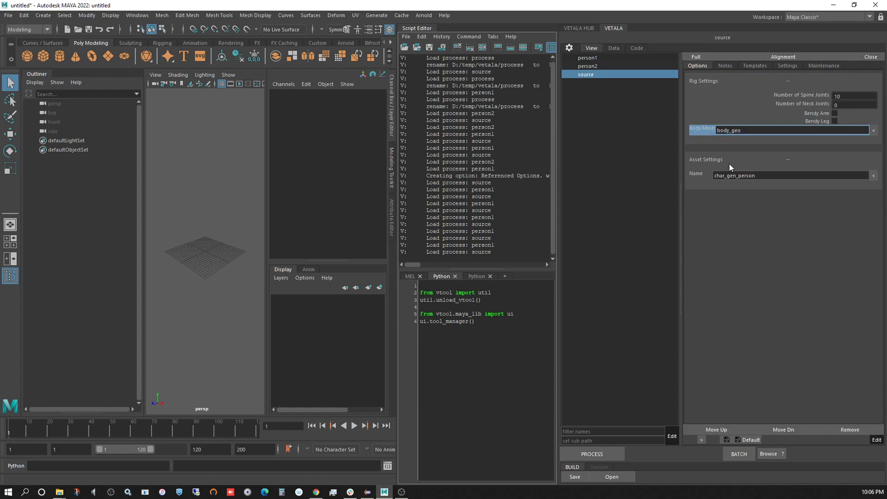
click(877, 439)
- Compare the referenced Rig Settings and Asset Settings on person1 with the option groups on source
click(599, 56)
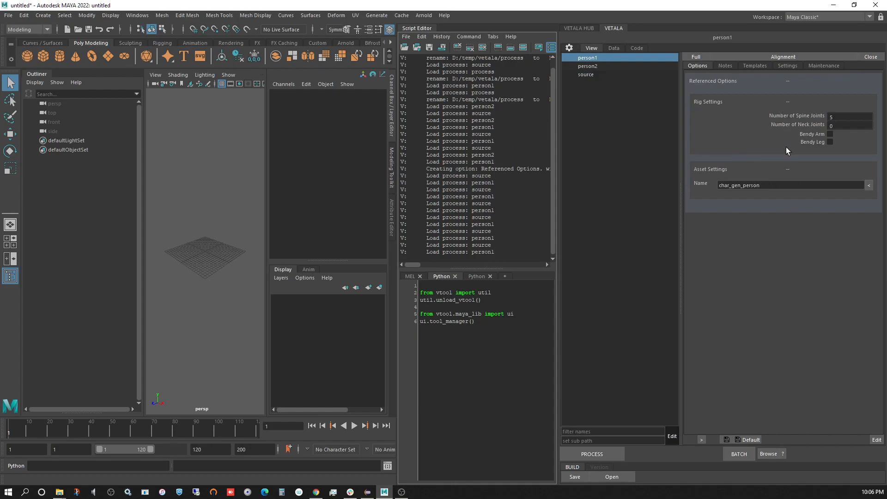
click(586, 72)
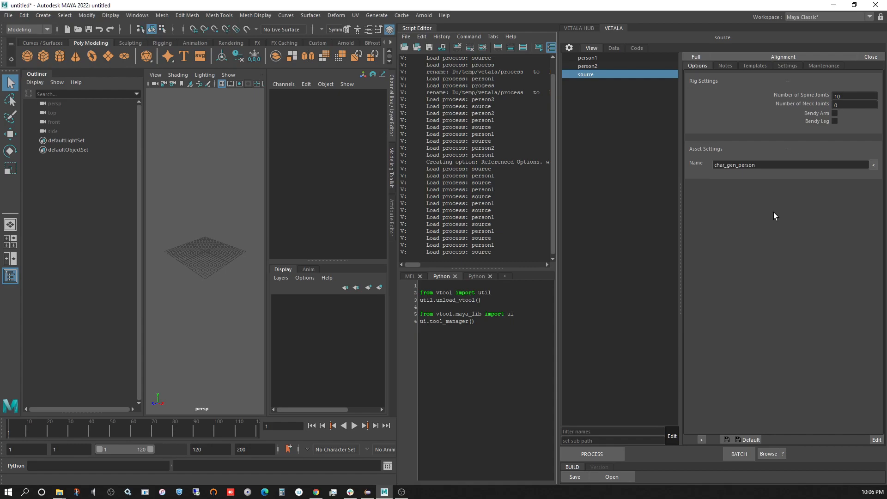
click(595, 59)
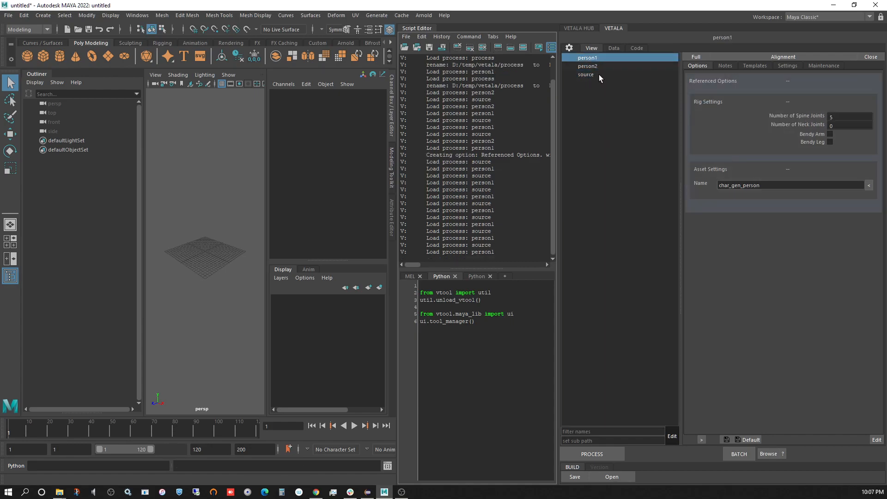
click(599, 74)
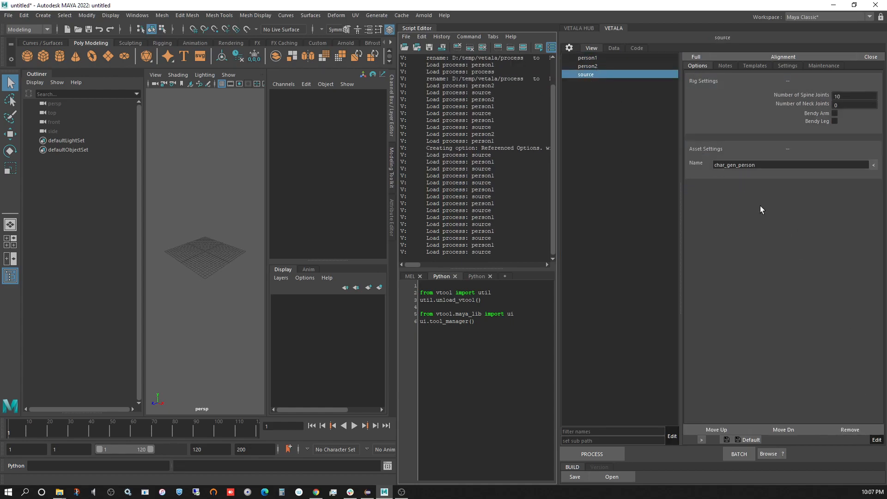
- Set option_group in person1's Option Path Script to 'Rig Settings' and turn off option editing
click(593, 58)
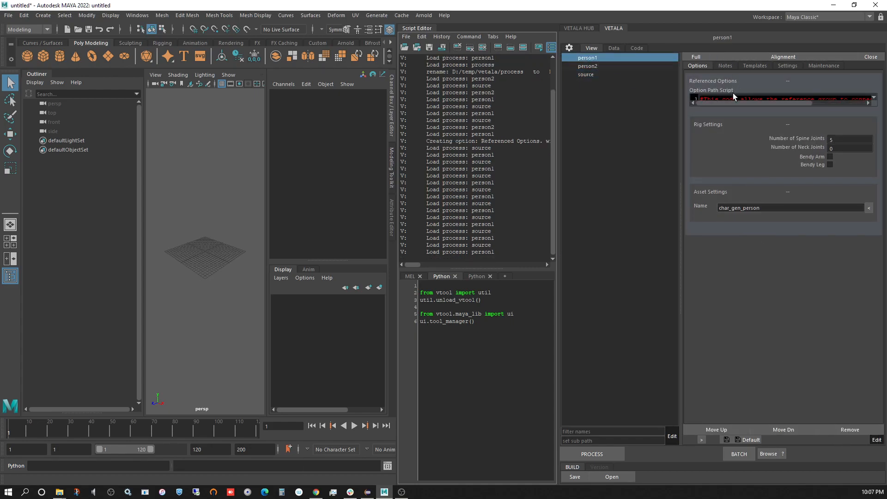
click(735, 99)
click(726, 159)
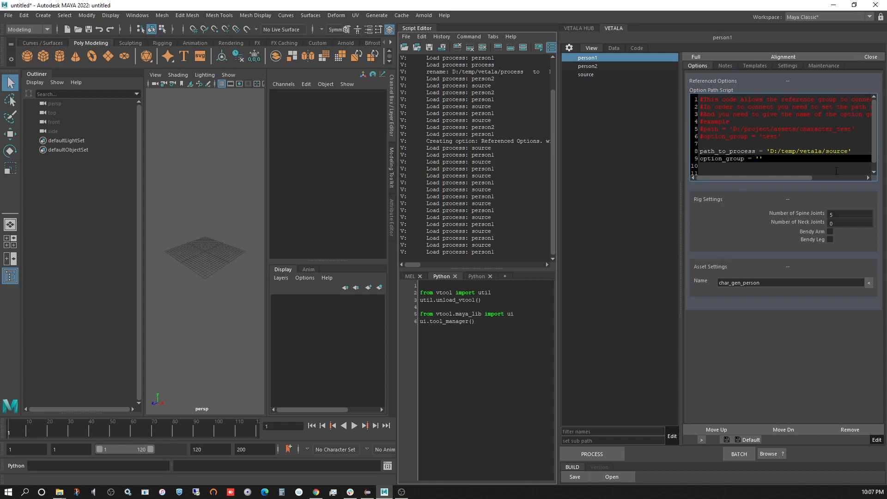
text(Rig Settings)
click(876, 440)
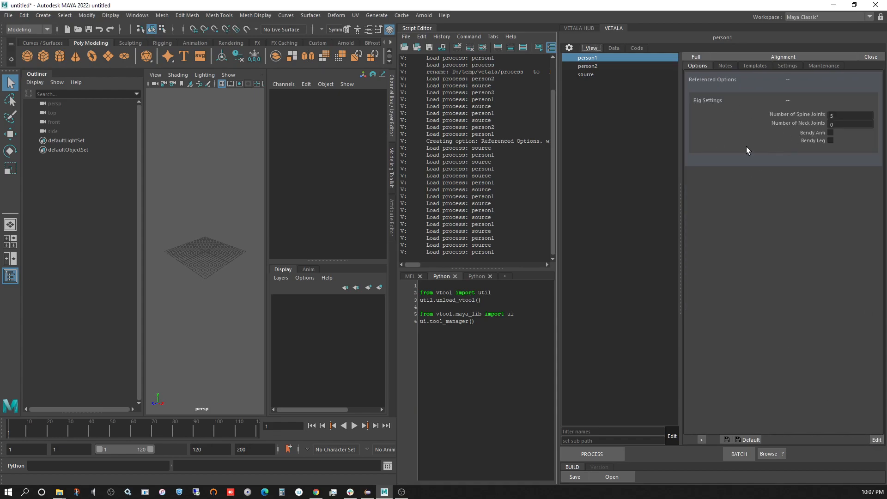
- Change option_group in person1's Option Path Script to 'Asset Settings' and turn off option editing
click(876, 440)
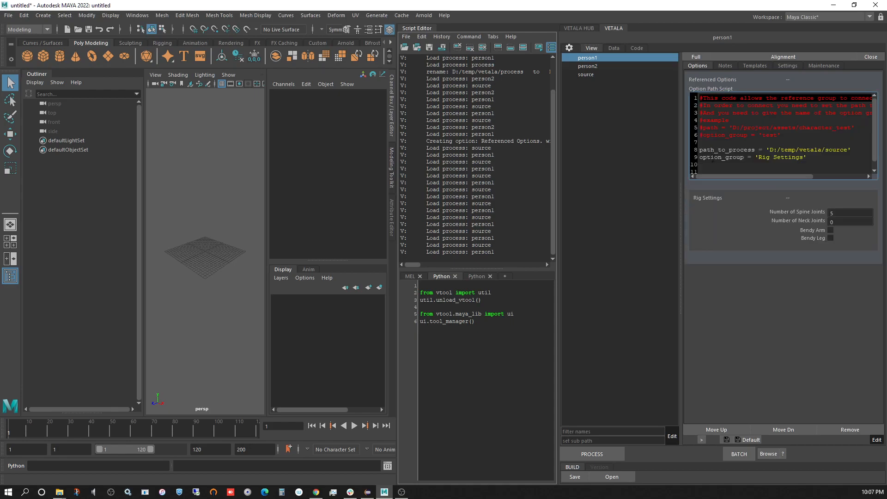
click(774, 157)
key(BackSpace)
key(BackSpace)
key(BackSpace)
text(Assets)
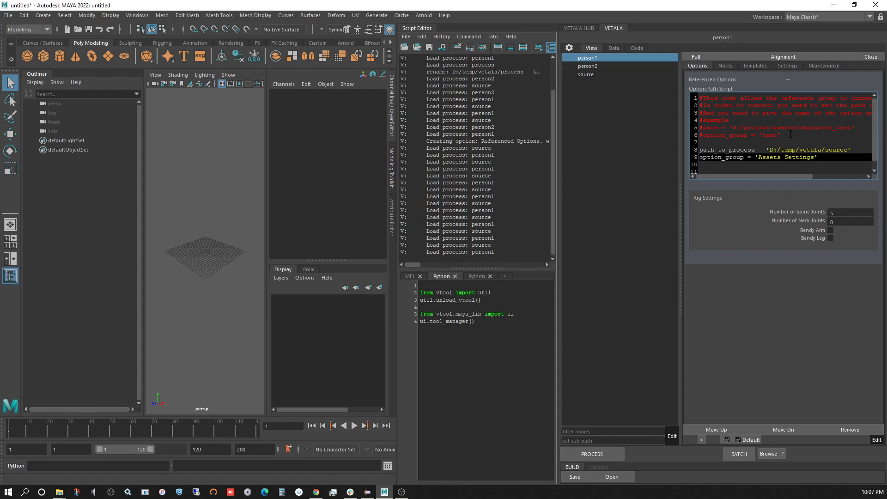
key(BackSpace)
click(877, 440)
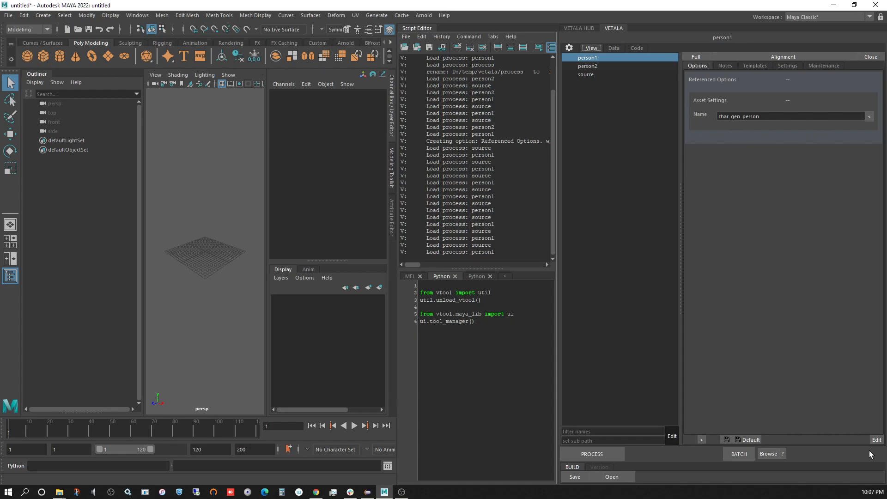
- Clear the group name from option_group in person1's Option Path Script, leaving empty quotes, and turn off option editing
click(876, 440)
click(733, 98)
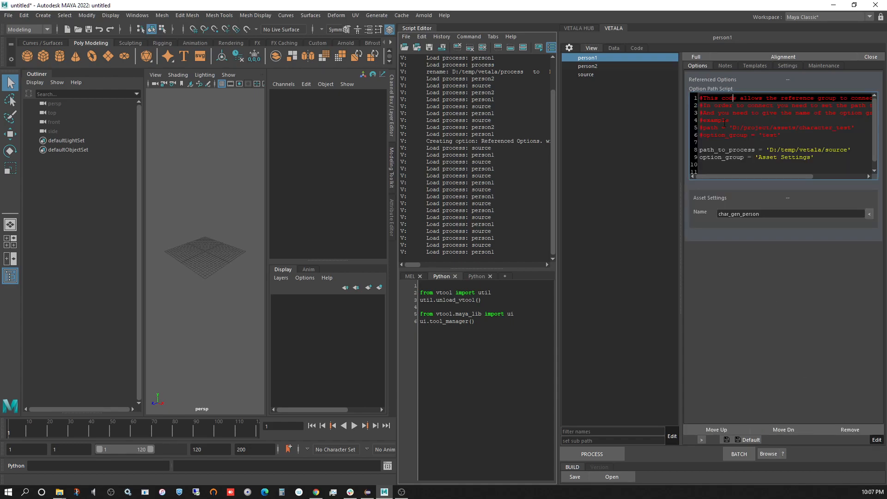
click(758, 157)
double_click(799, 150)
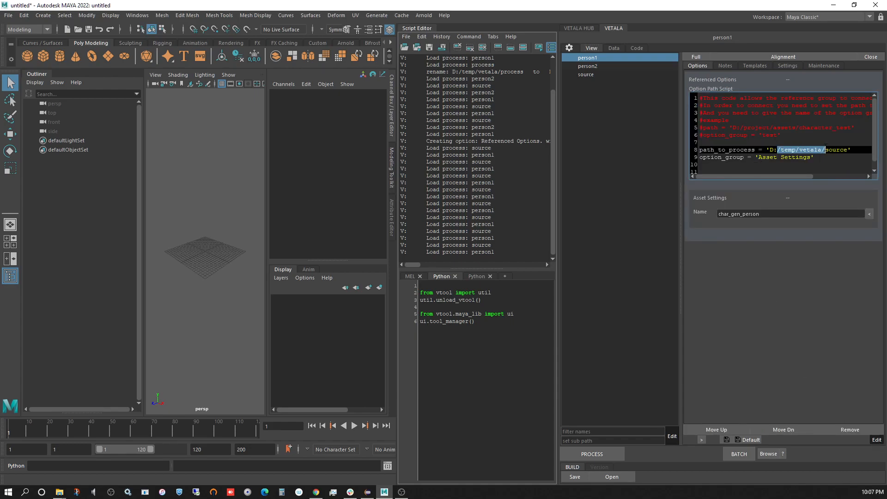
click(812, 157)
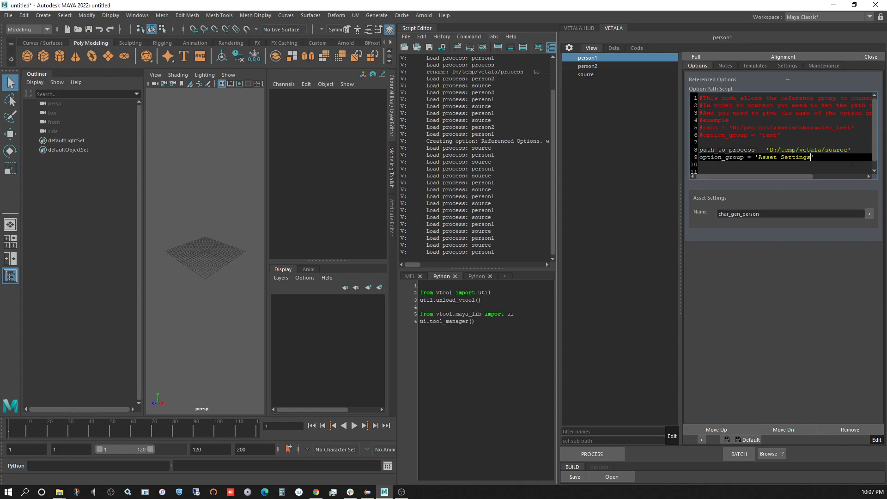
key(BackSpace)
key(BackSpace)
key(BackSpace)
key(BackSpace)
key(BackSpace)
key(BackSpace)
key(BackSpace)
key(BackSpace)
key(BackSpace)
key(BackSpace)
key(BackSpace)
key(BackSpace)
key(BackSpace)
key(BackSpace)
click(878, 444)
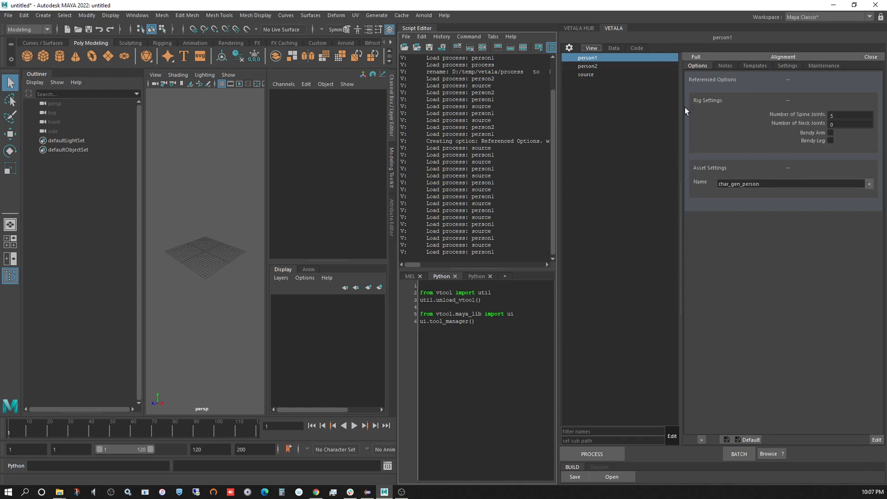
- Review the options of source, person1 and person2 in turn
click(585, 75)
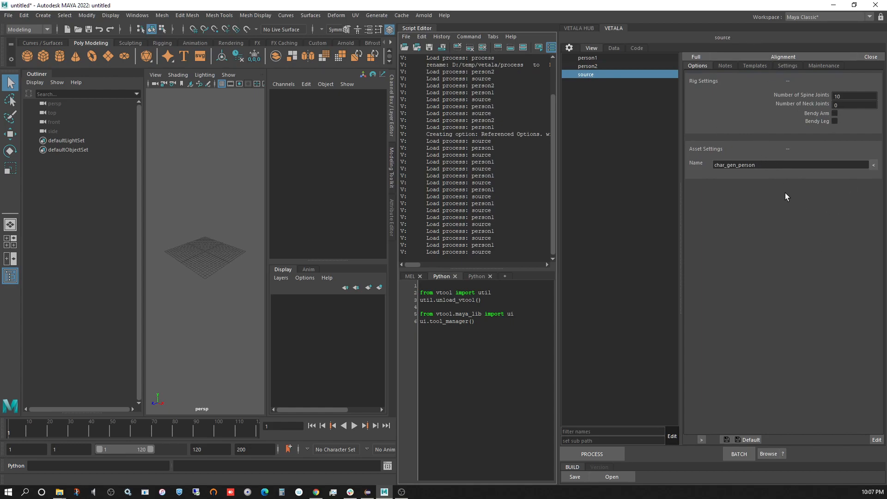
click(599, 65)
click(594, 62)
click(592, 66)
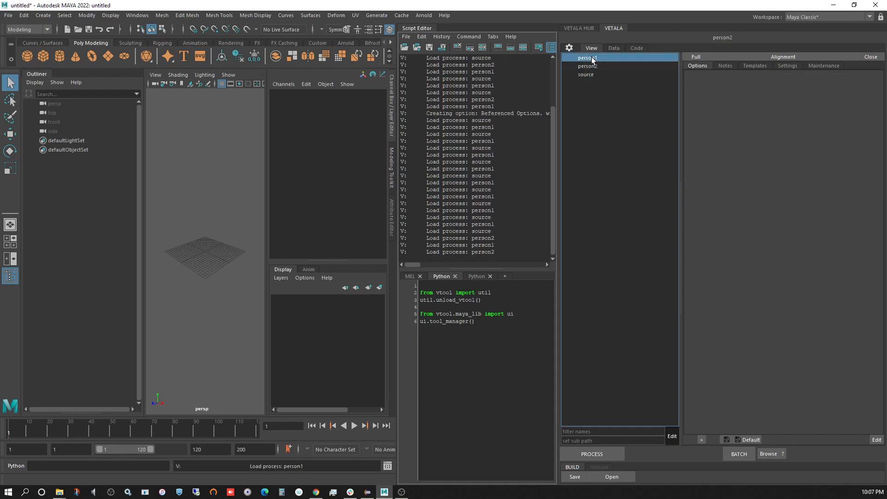
- Turn on option editing for person2 and add a reference group named 'Reference Option'
click(587, 74)
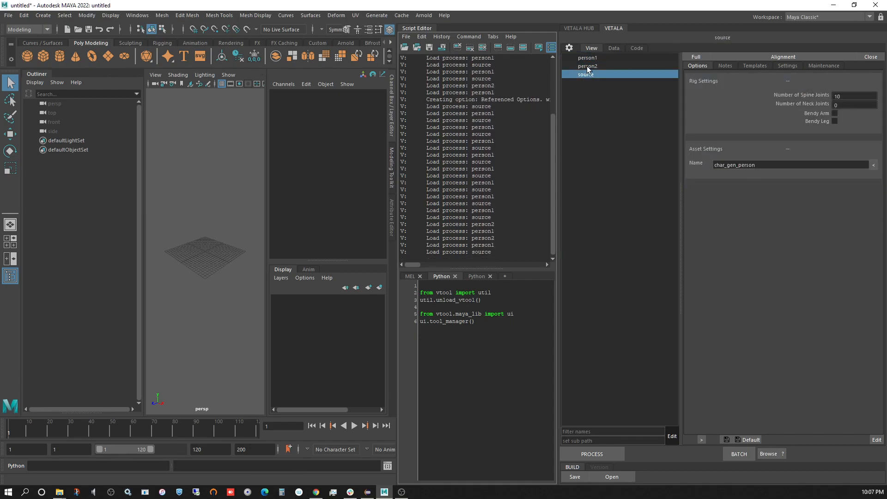
click(587, 67)
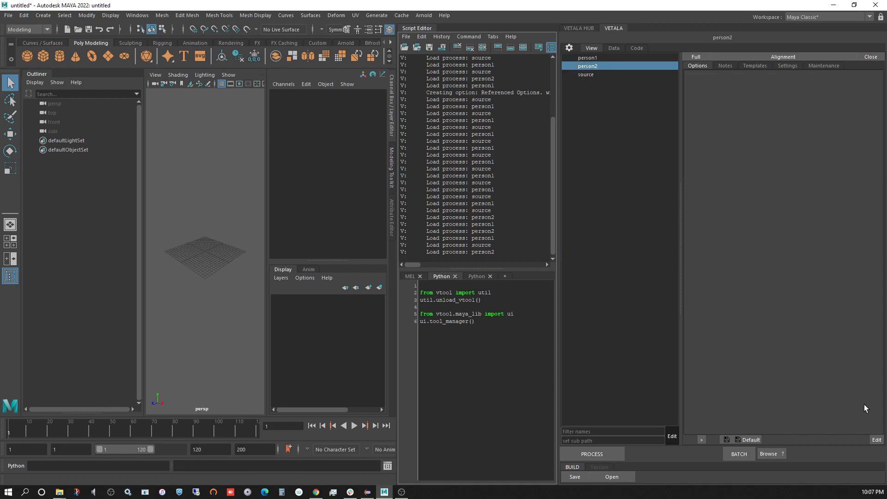
click(875, 439)
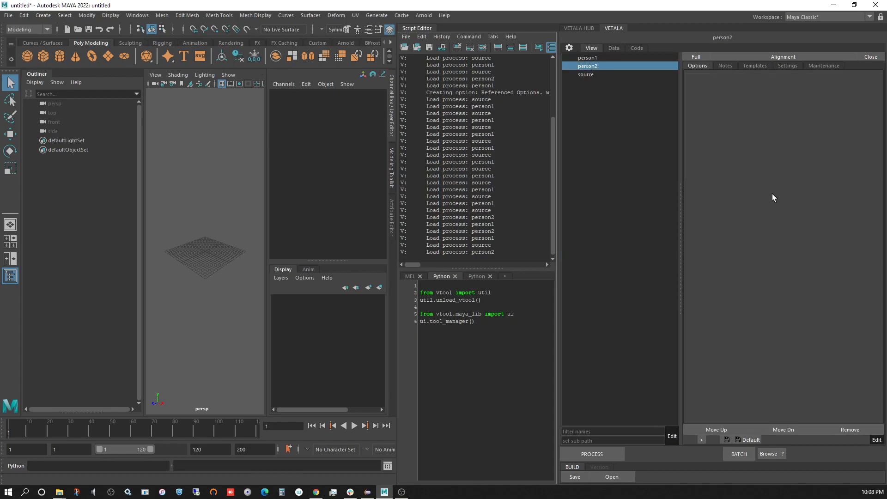
right_click(735, 94)
mouse_move(748, 98)
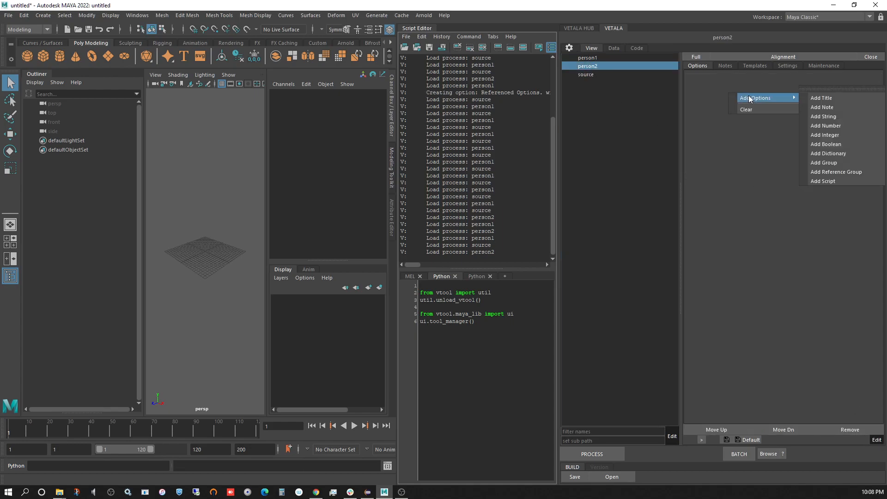
click(826, 171)
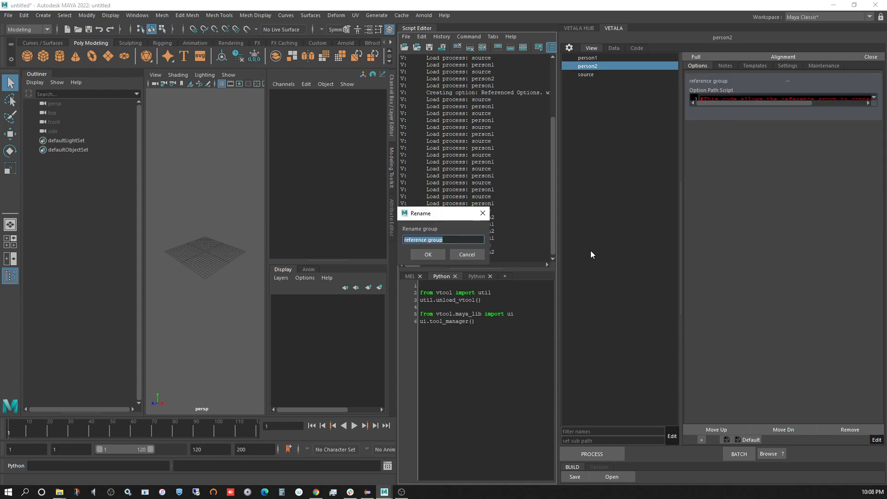
text(Reference Options)
key(BackSpace)
key(Return)
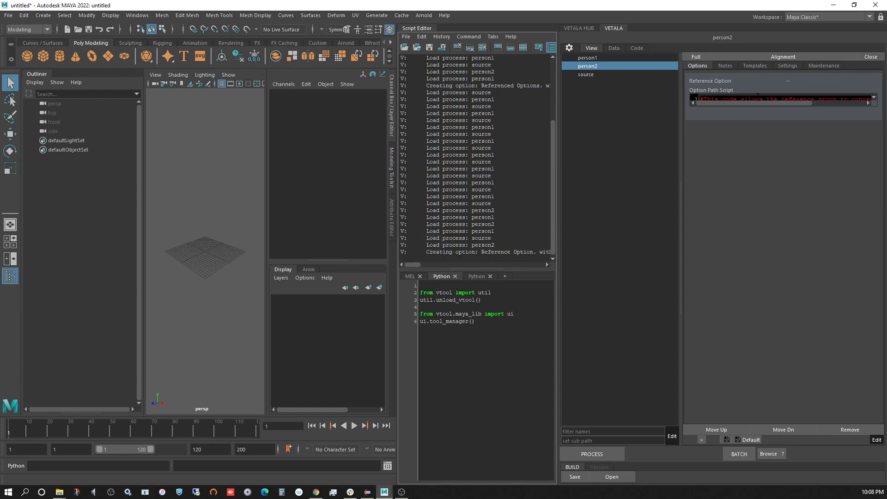
- Copy the 'D:/temp/vetala/source' path from person1's script into path_to_process in person2's Option Path Script and turn off option editing
click(599, 61)
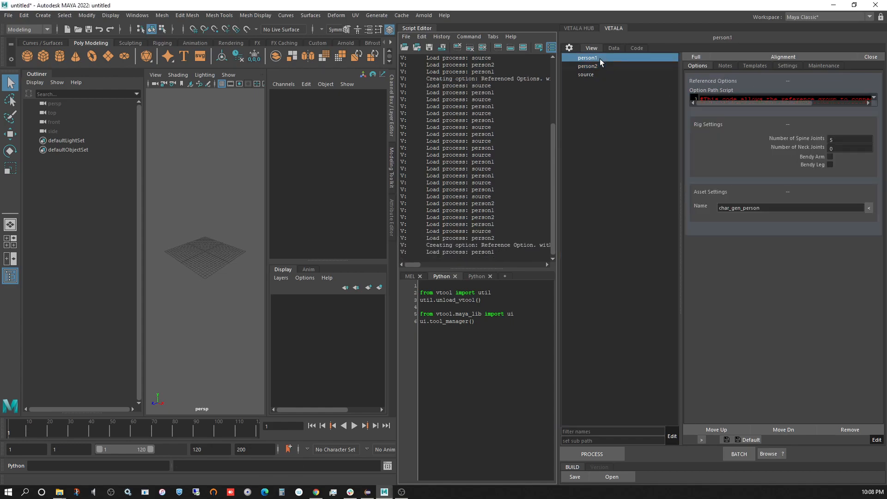
click(775, 108)
drag(765, 152, 852, 151)
key(ctrl+c)
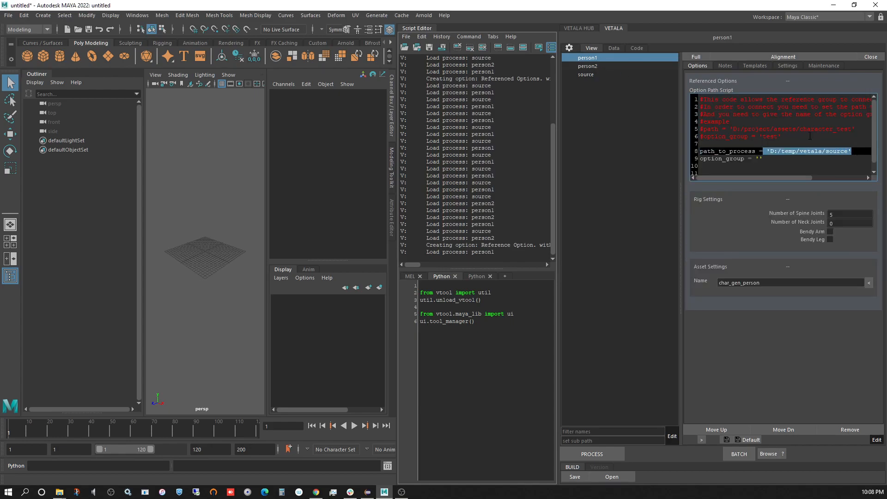
click(587, 66)
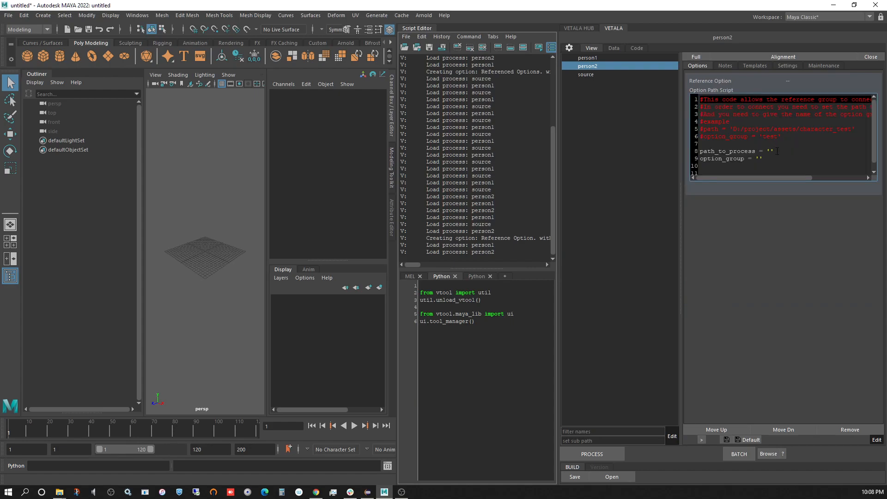
click(777, 152)
key(ctrl+v)
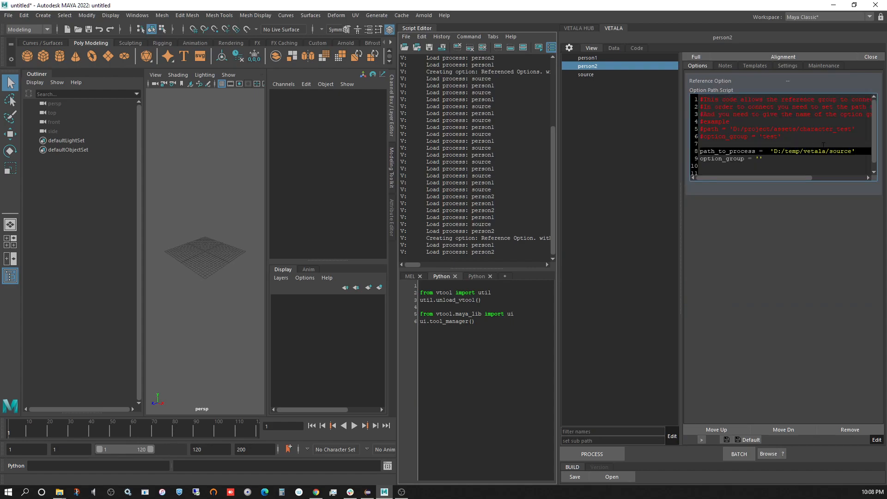
key(BackSpace)
click(875, 440)
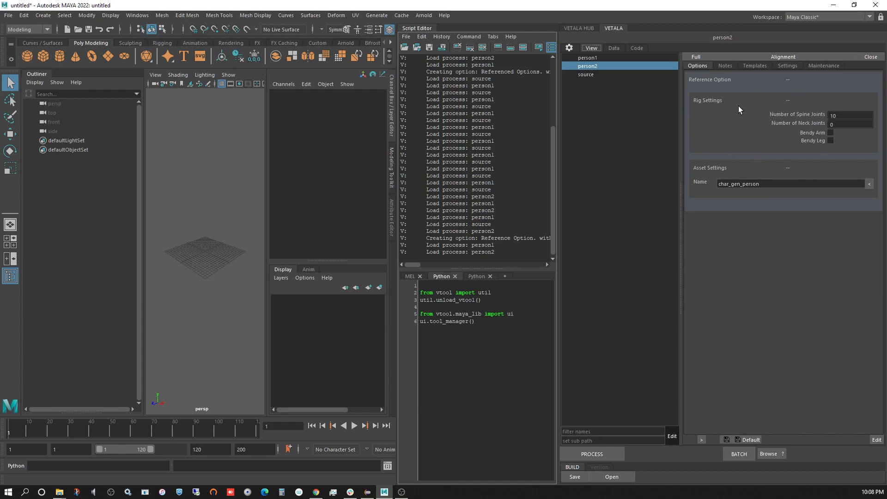
- Turn on option editing for source and add a string option named 'Type' with the value 'Character' to its Asset Settings
click(586, 75)
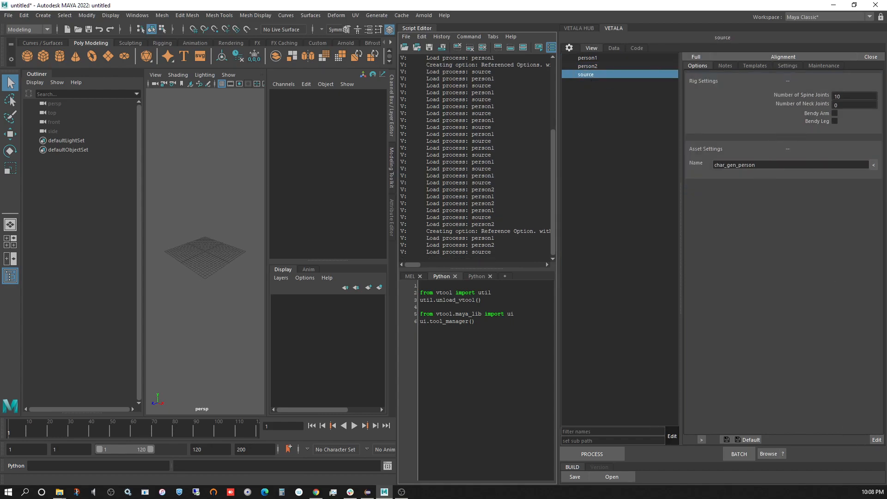
click(875, 439)
right_click(730, 172)
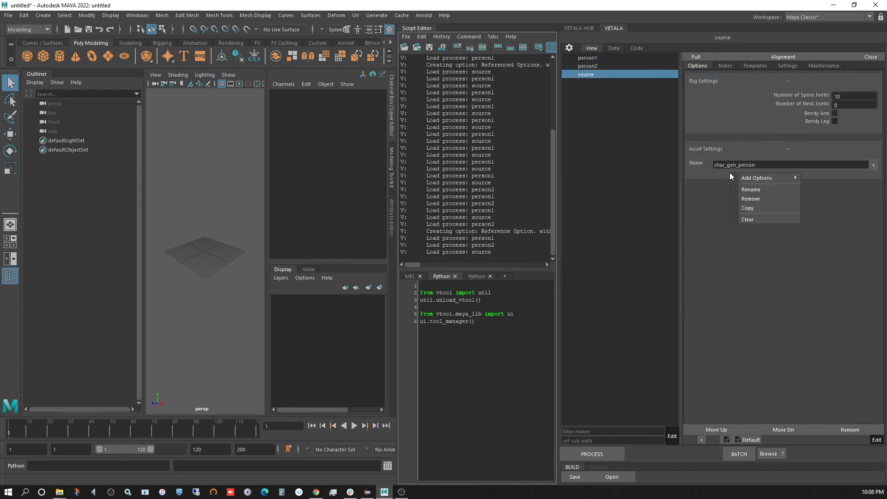
mouse_move(752, 178)
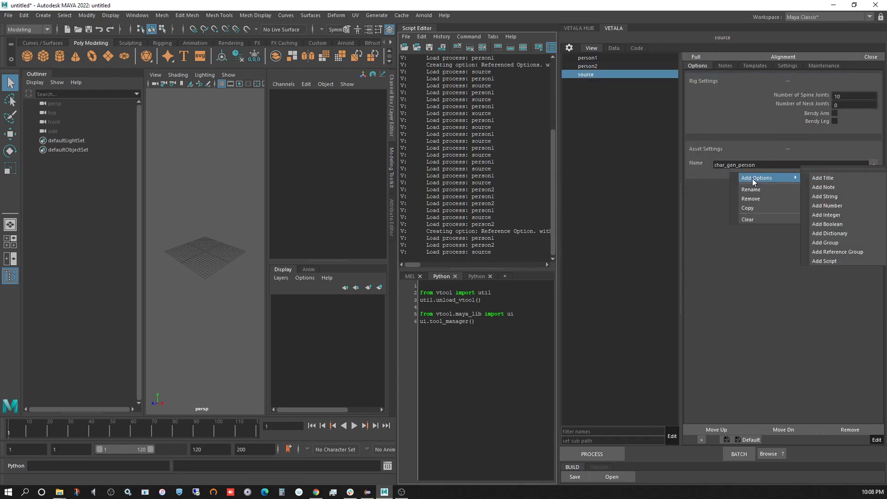
click(827, 196)
text(Type)
key(Return)
click(795, 177)
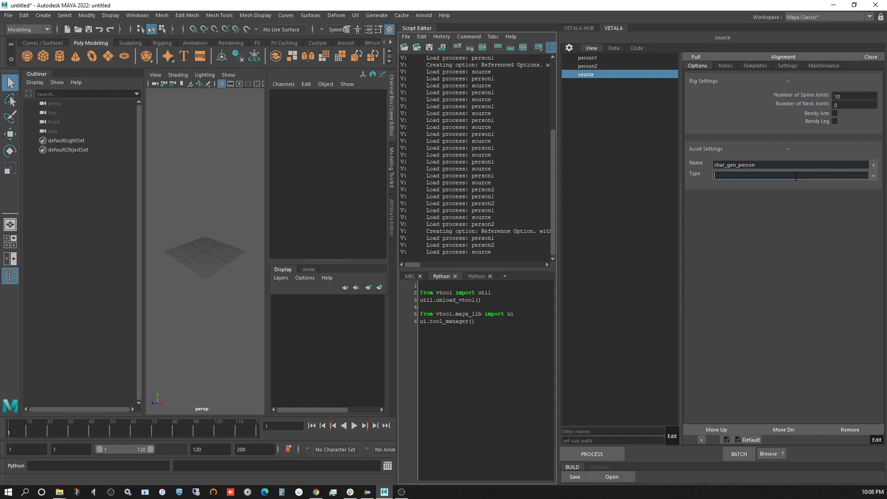
text(Characte)
- Check the Asset Settings of person2, person1 and source for the new Type option
click(595, 66)
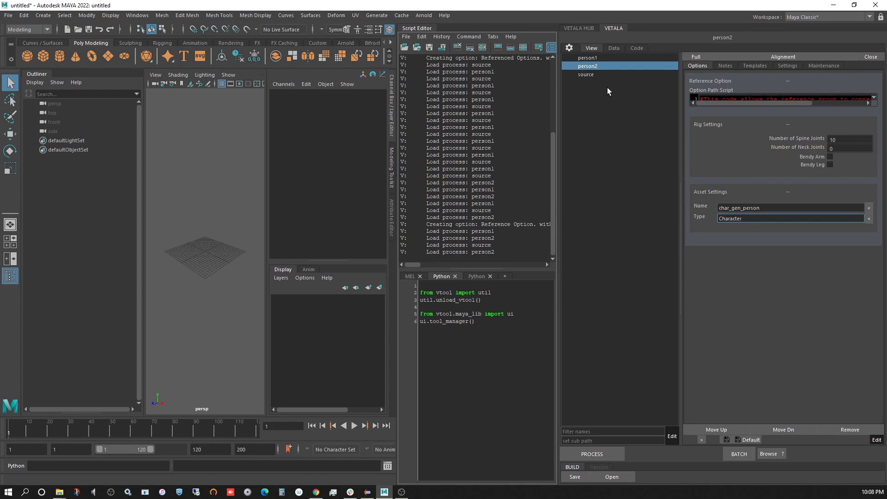
click(589, 58)
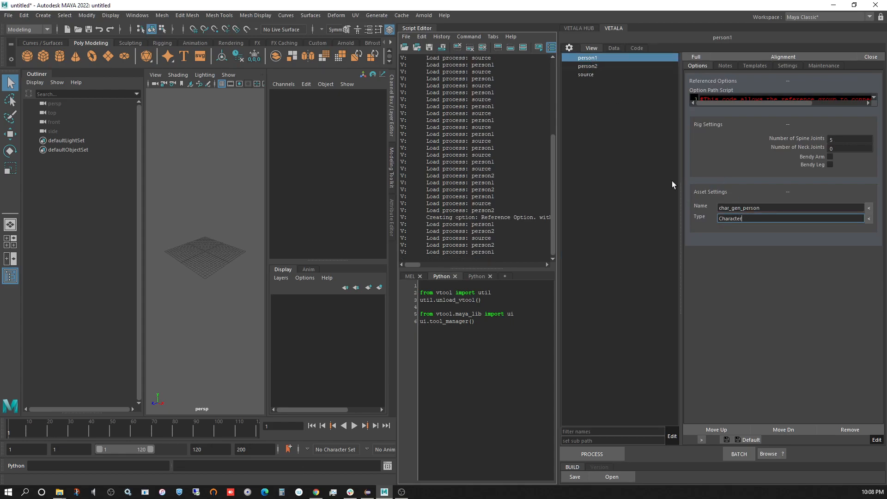
click(610, 104)
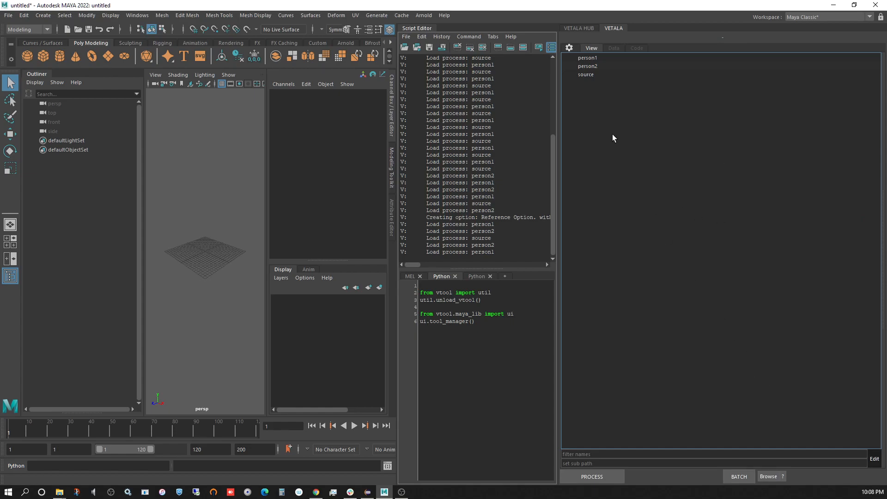
click(588, 74)
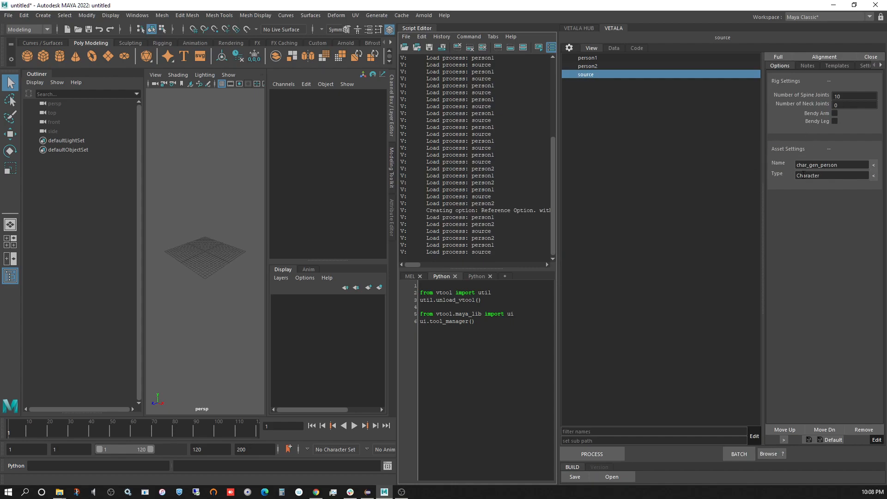
click(580, 66)
click(588, 58)
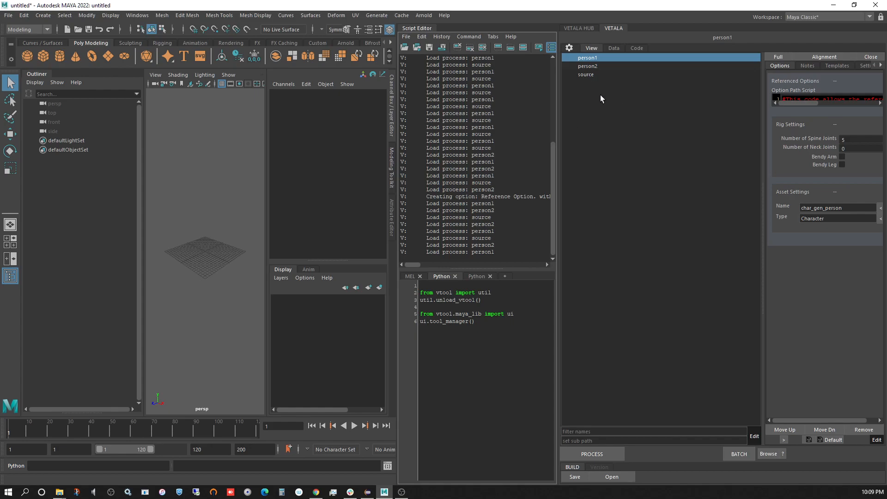
- Widen the Vetala panel and examine the path_to_process line in person1's Option Path Script
click(831, 99)
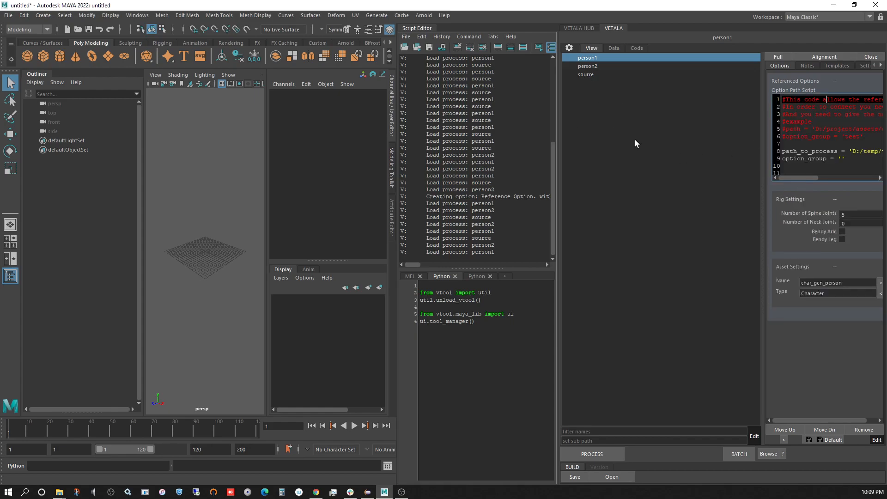
drag(557, 170, 506, 169)
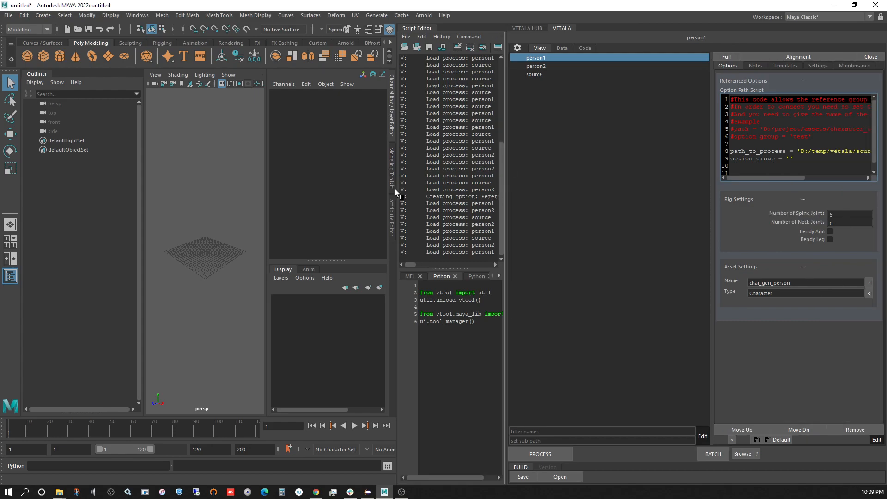
click(750, 139)
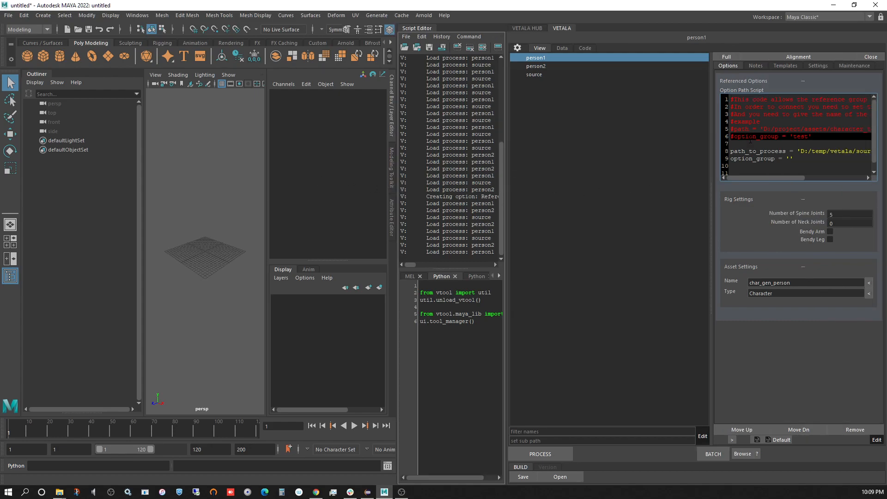
scroll(750, 140, down, 1)
click(773, 143)
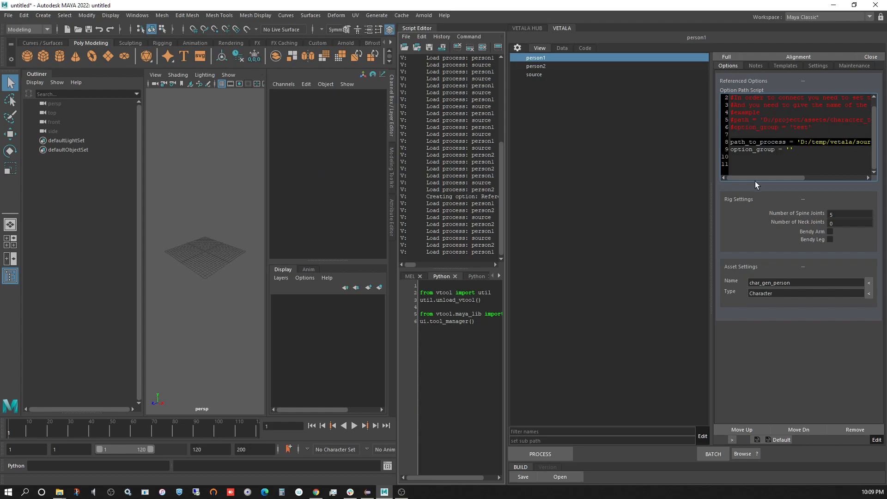
drag(762, 178, 807, 177)
drag(752, 143, 841, 144)
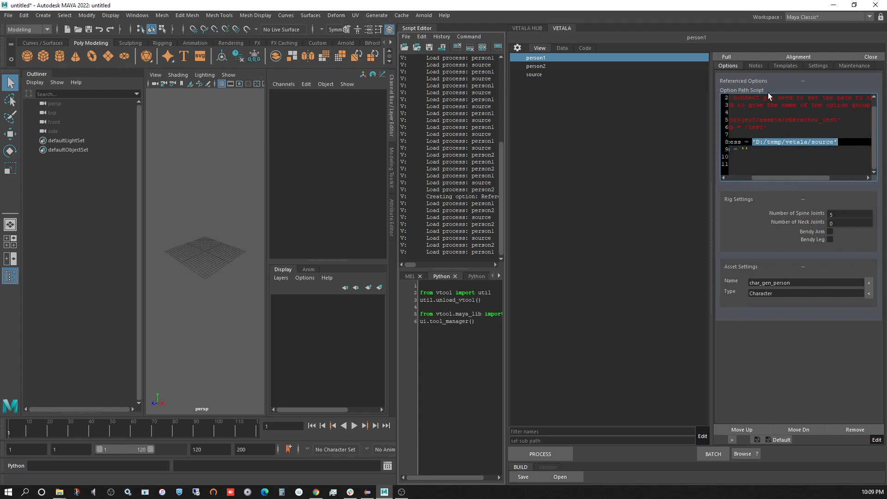
drag(773, 177, 738, 179)
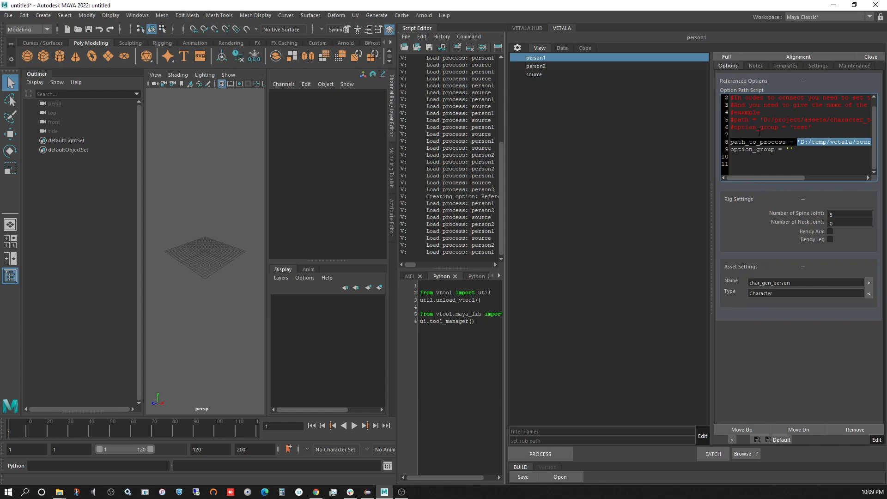
- Add a string option named 'Ref Path' to person1 and move it above the Referenced Options group
right_click(738, 184)
right_click(750, 314)
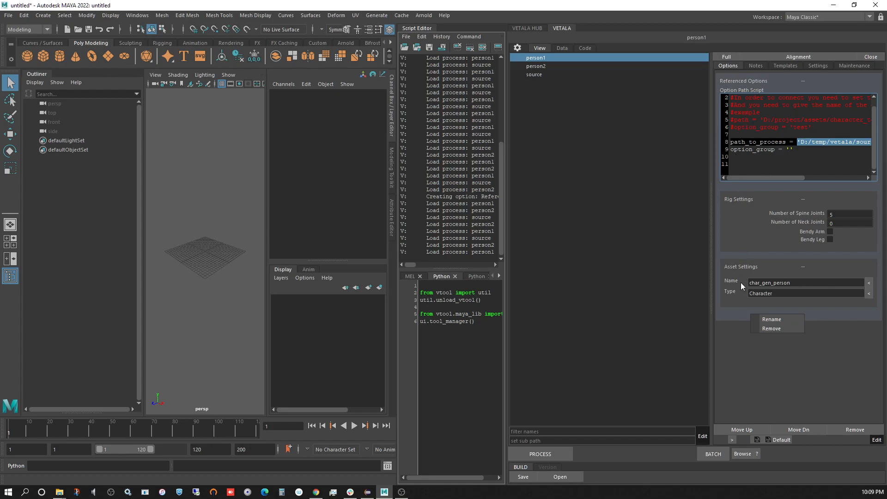
click(736, 342)
right_click(741, 333)
mouse_move(759, 339)
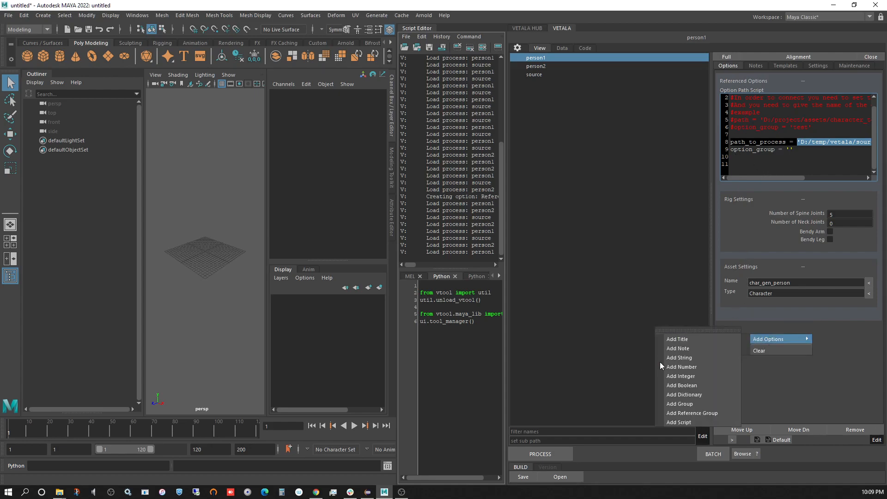
click(682, 357)
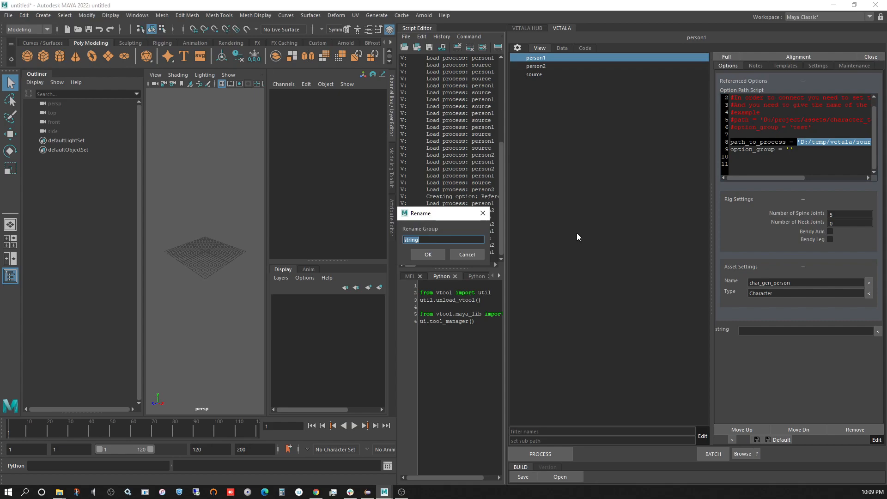
text(REF)
key(BackSpace)
text(ef Path)
key(Return)
click(722, 329)
click(749, 429)
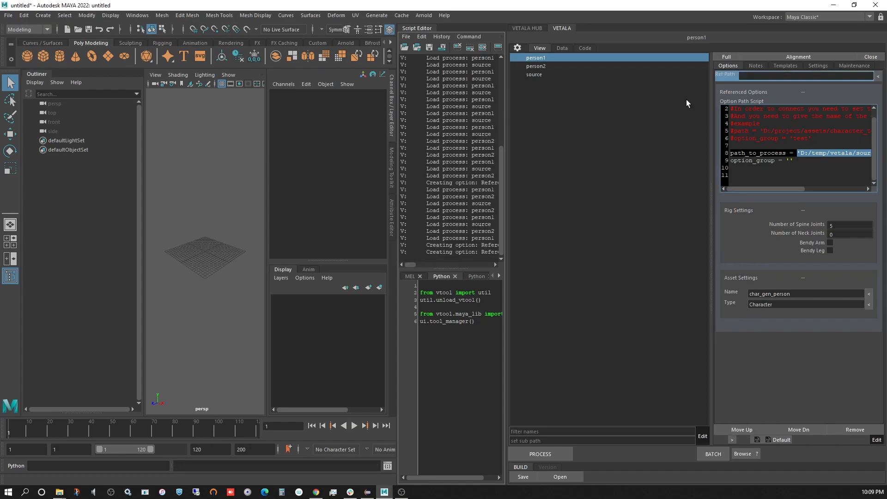
click(714, 75)
- Copy the path from person1's path_to_process line into the Ref Path option without its quotes, as D:/temp/vetala/source
click(799, 153)
drag(798, 153, 872, 154)
key(ctrl+c)
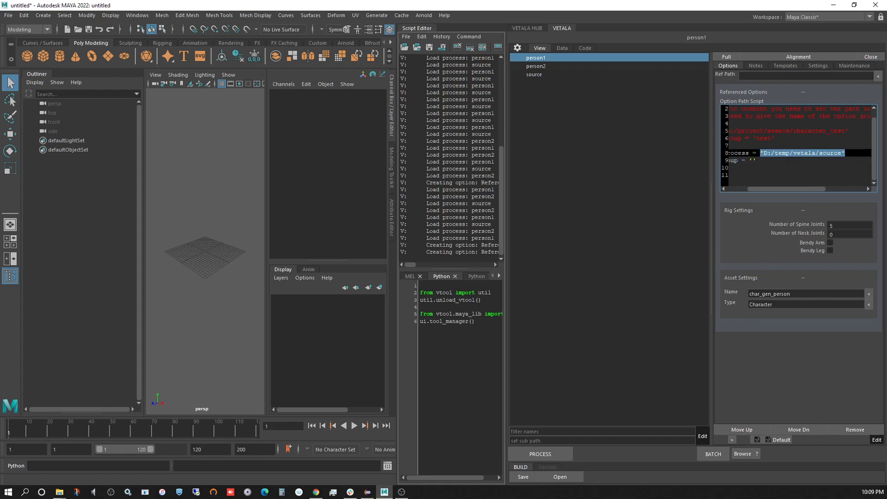
click(751, 77)
key(ctrl+v)
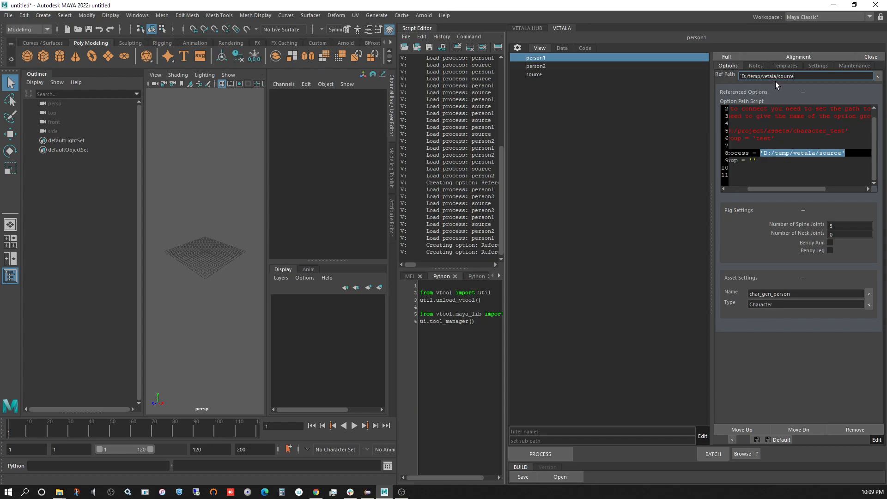
key(Home)
- Replace the hard-coded path in person1's path_to_process line with process.get_option('Ref Path') and finish editing the options
click(757, 153)
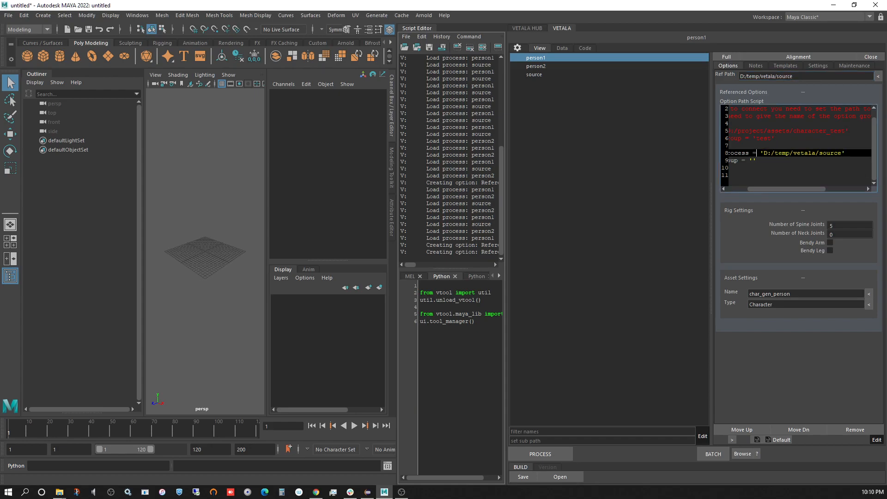
key(shift+End)
key(Delete)
text(process.get_option()9)
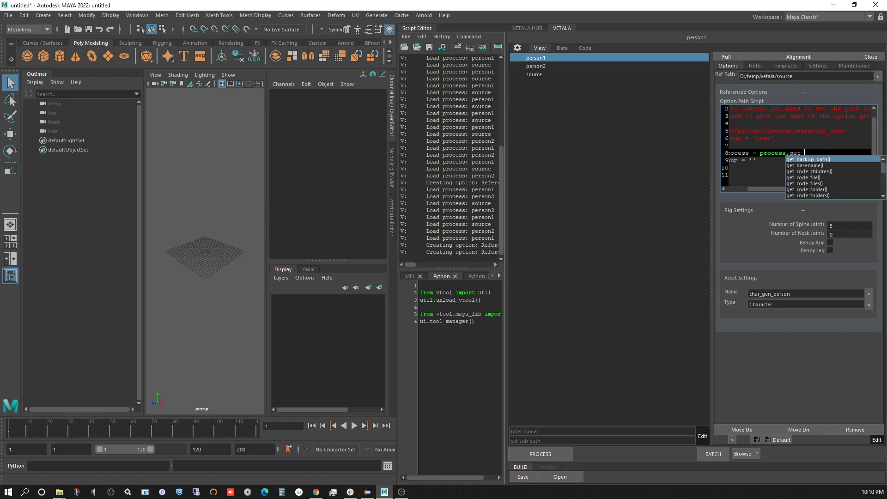
key(BackSpace)
key(BackSpace)
text('Ref)
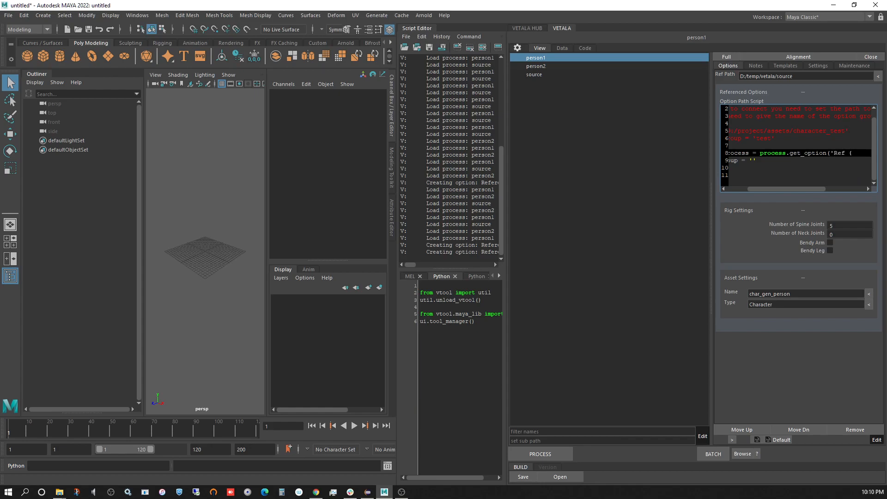
text( Path')
click(876, 439)
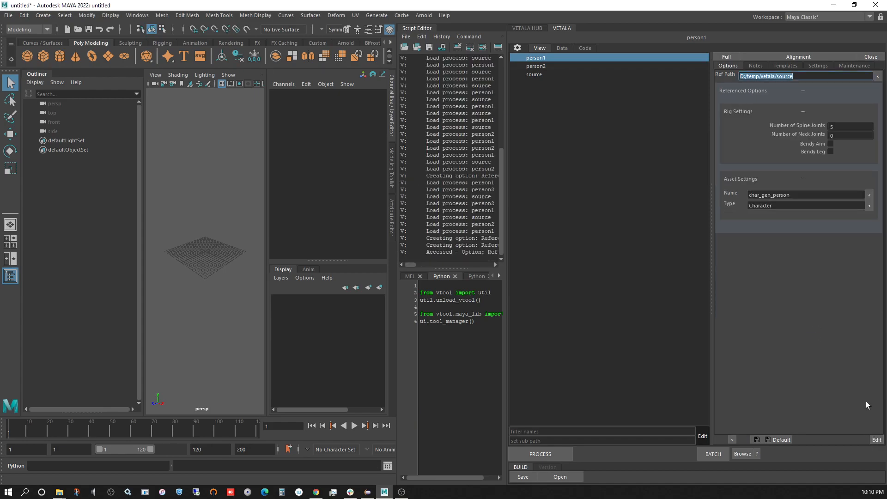
click(795, 77)
- Create a new top-level process and name it source2
click(536, 75)
click(537, 88)
right_click(539, 90)
click(551, 95)
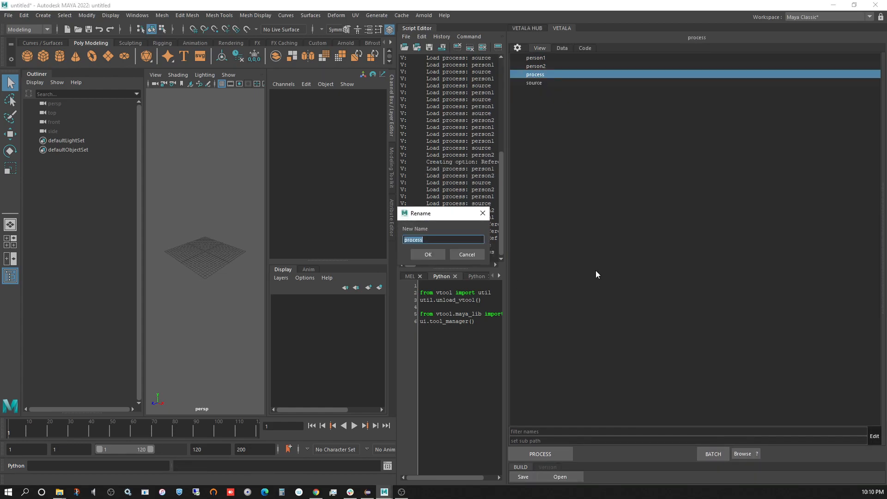
text(source2)
key(Return)
- Show source2's options, enable option editing and add a group with the default name
right_click(548, 82)
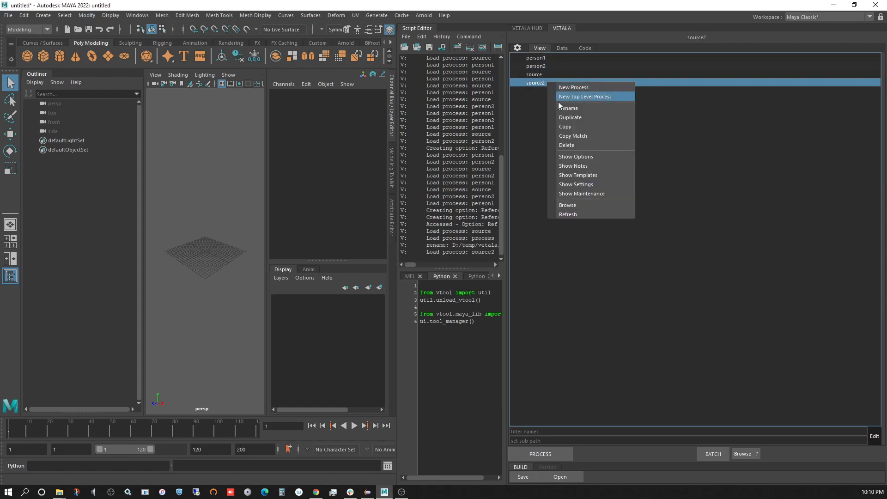
click(572, 155)
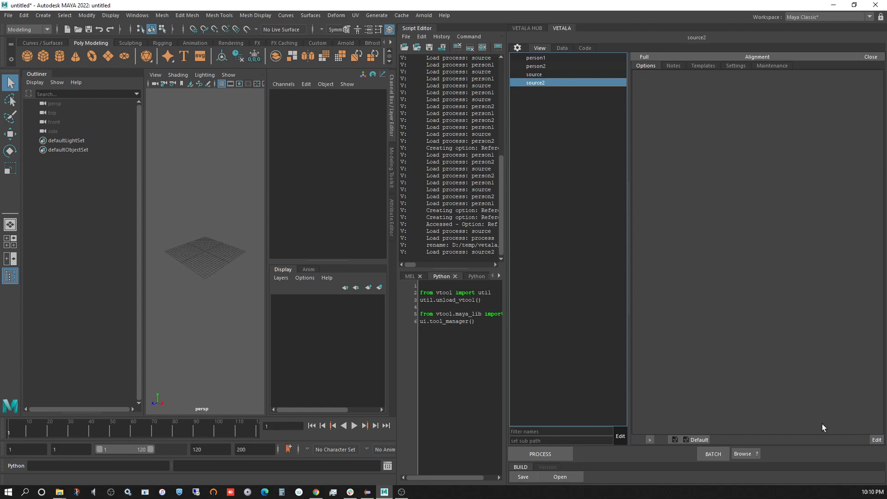
click(876, 440)
mouse_move(722, 161)
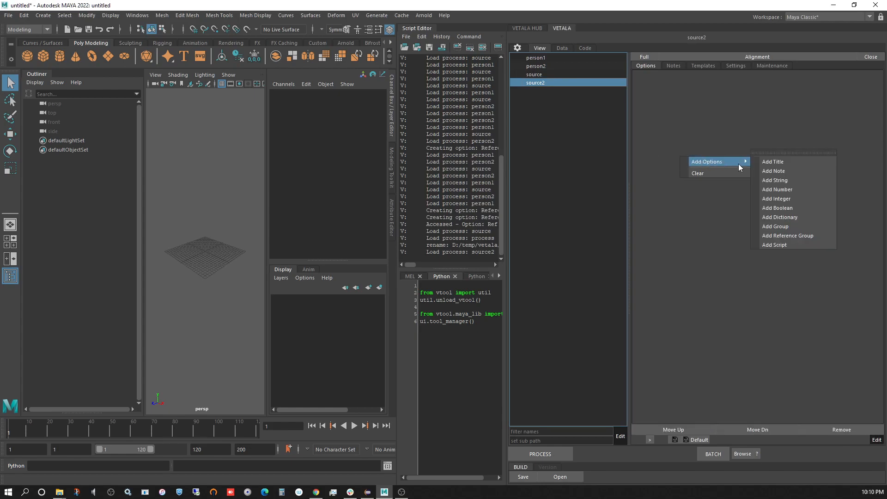
click(782, 221)
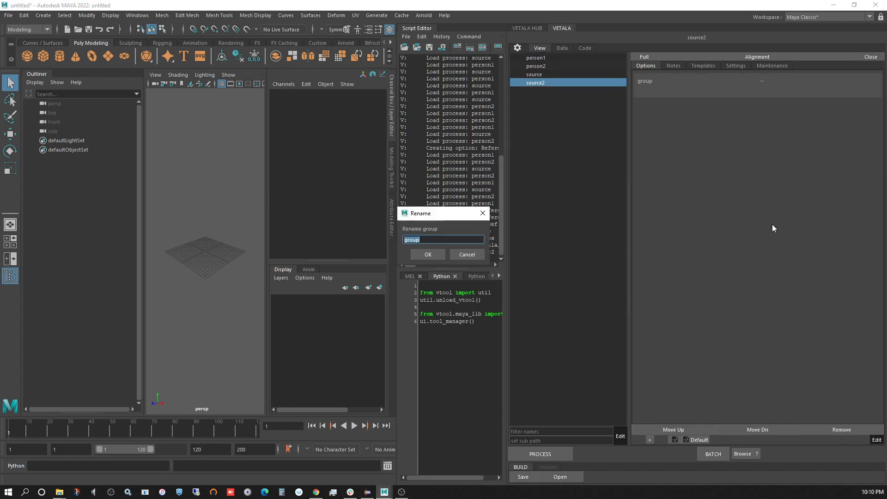
click(428, 255)
- Add a dictionary option with the default name inside source2's group and give it two entries
right_click(738, 89)
mouse_move(767, 94)
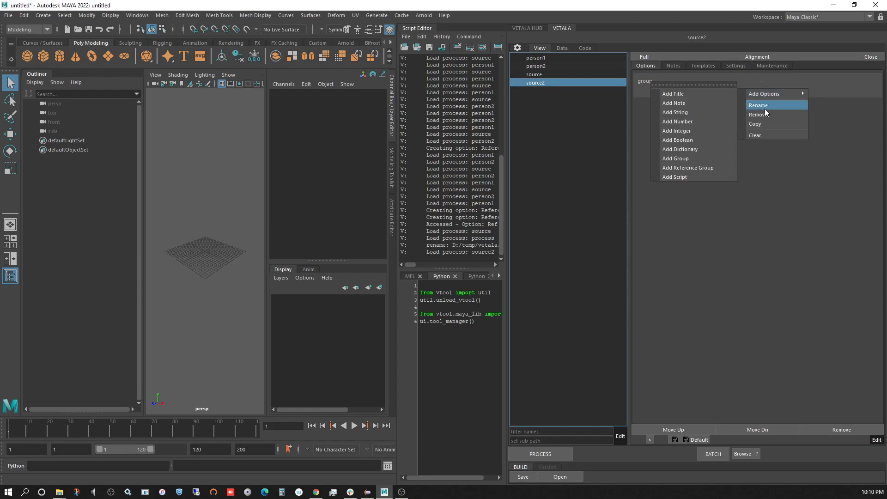
click(692, 149)
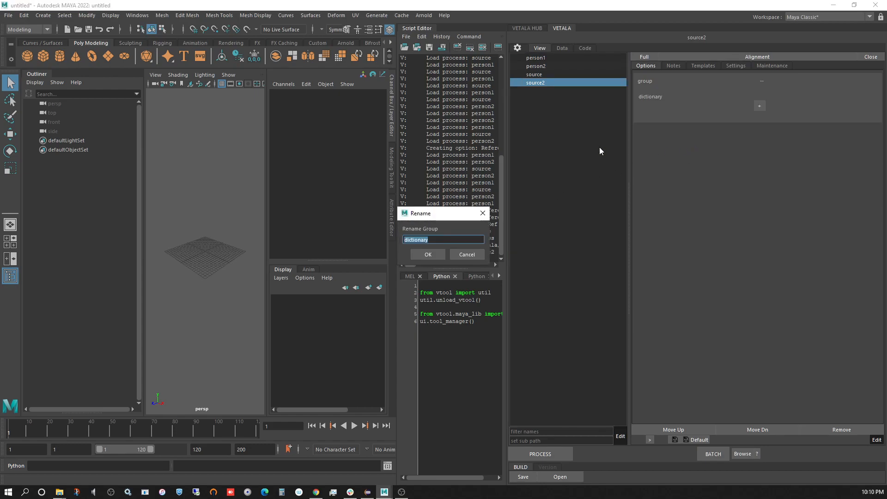
click(427, 256)
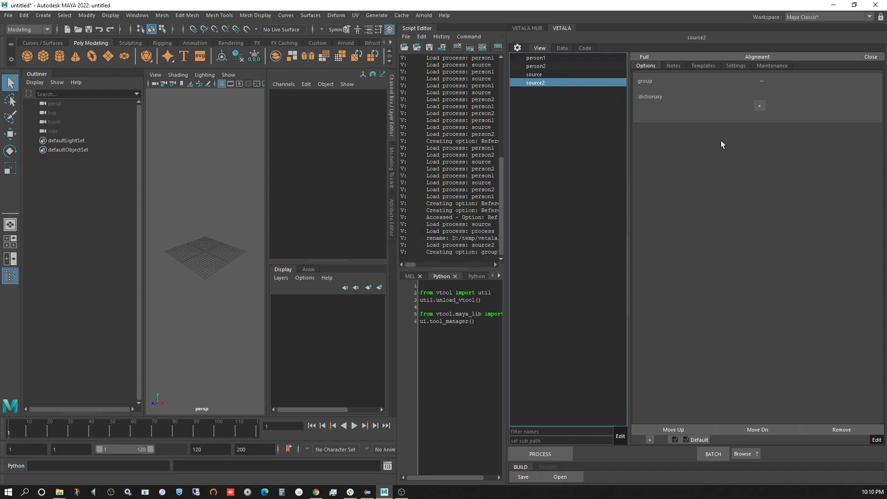
click(758, 108)
click(760, 115)
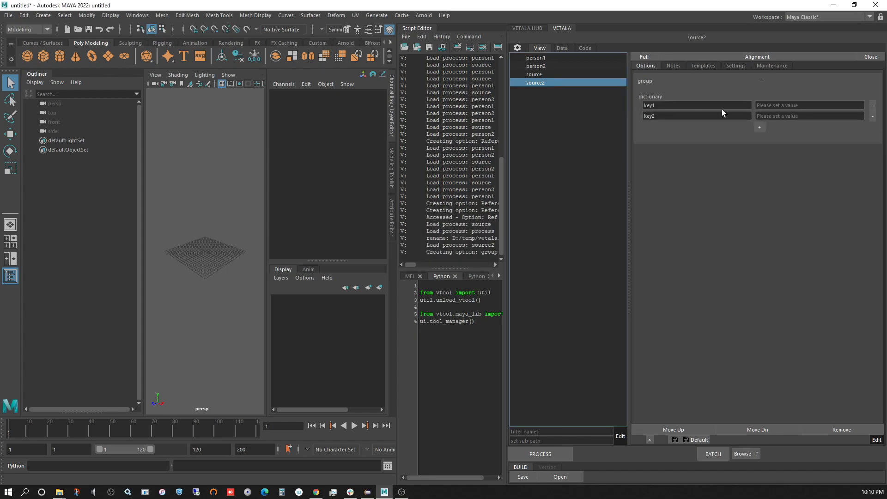
- Set person1's Ref Path to D:/temp/vetala/source2 and finish editing the options to reload the reference group
click(537, 66)
click(540, 57)
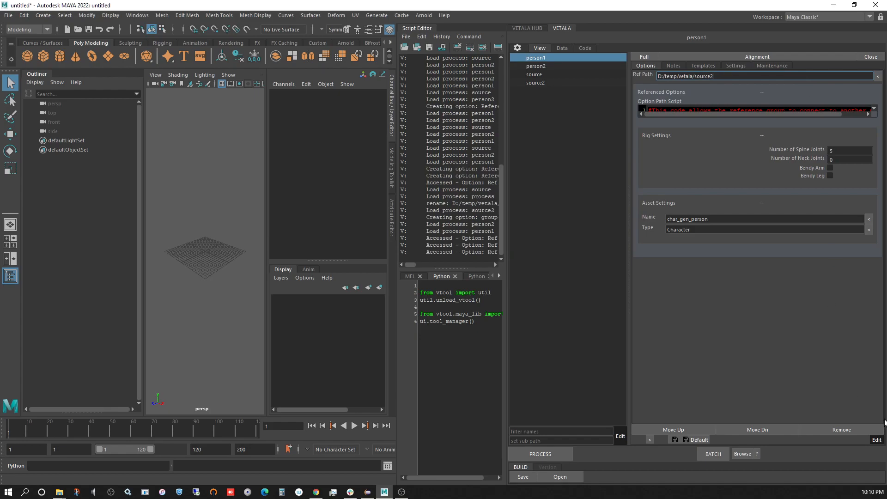
click(878, 440)
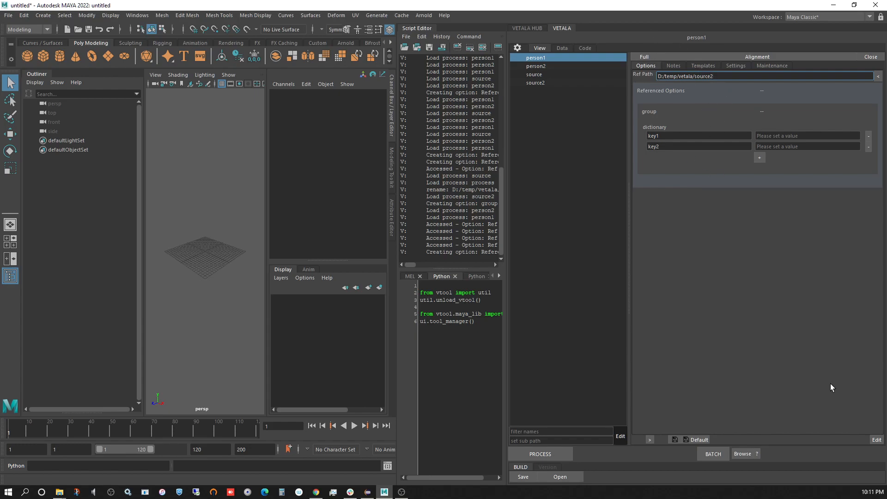
- Reopen person1's options for editing, examine the Ref Path value and its referenced group, and leave editing
click(876, 439)
drag(714, 77, 628, 65)
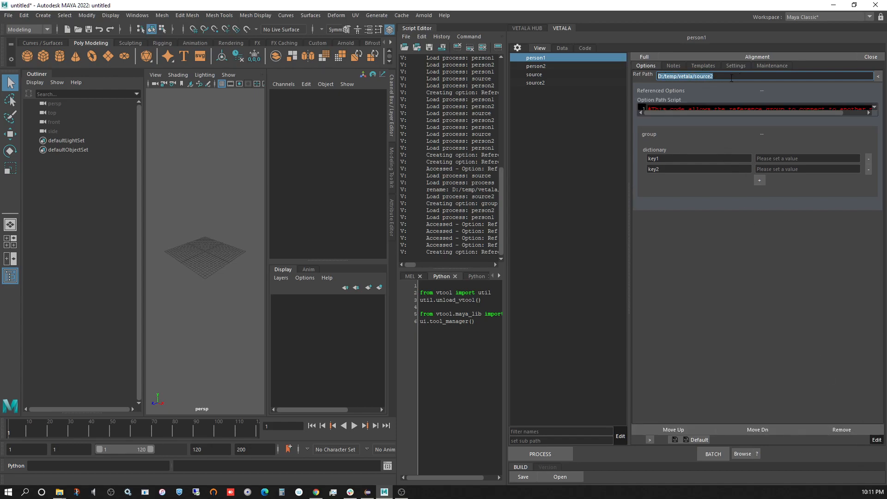
click(732, 77)
drag(726, 77, 637, 77)
click(876, 440)
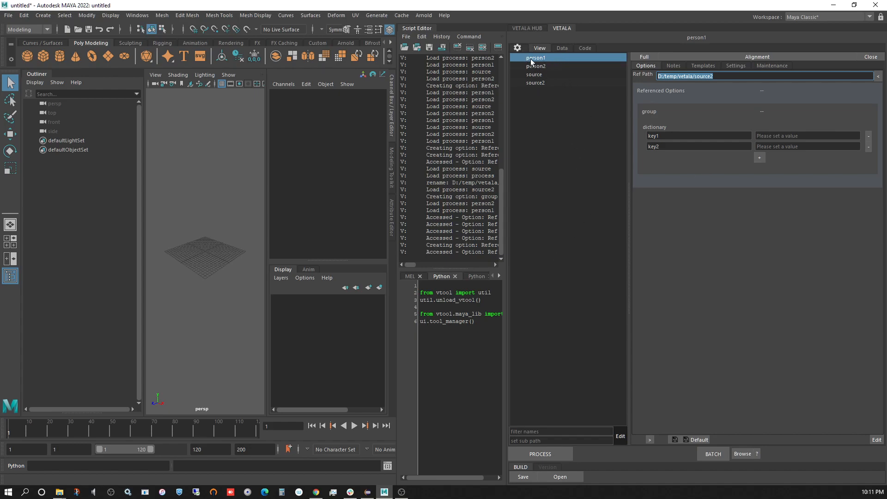
- Check the version shown in the Vetala Hub and return to person1's Ref Path with option editing enabled
click(527, 28)
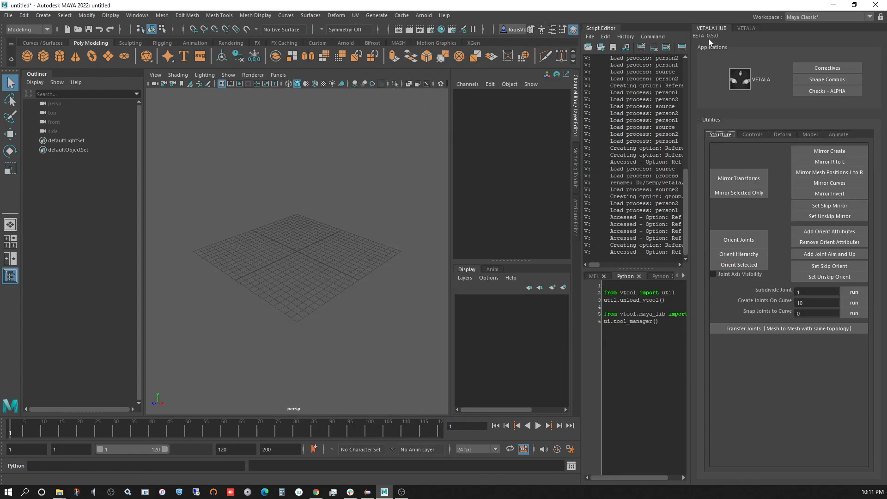
click(745, 28)
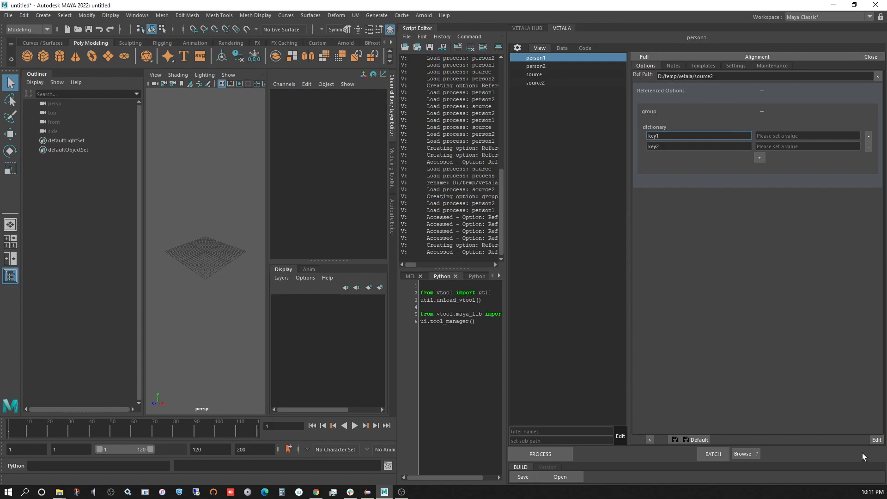
click(877, 439)
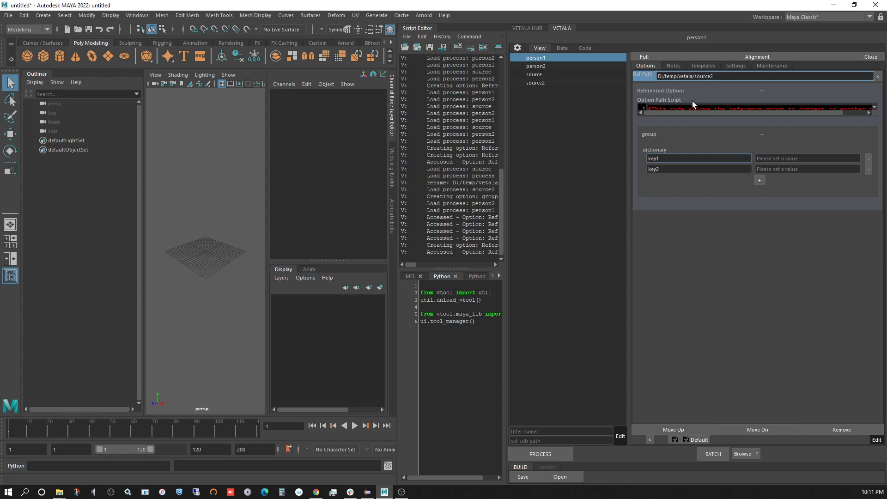
click(724, 76)
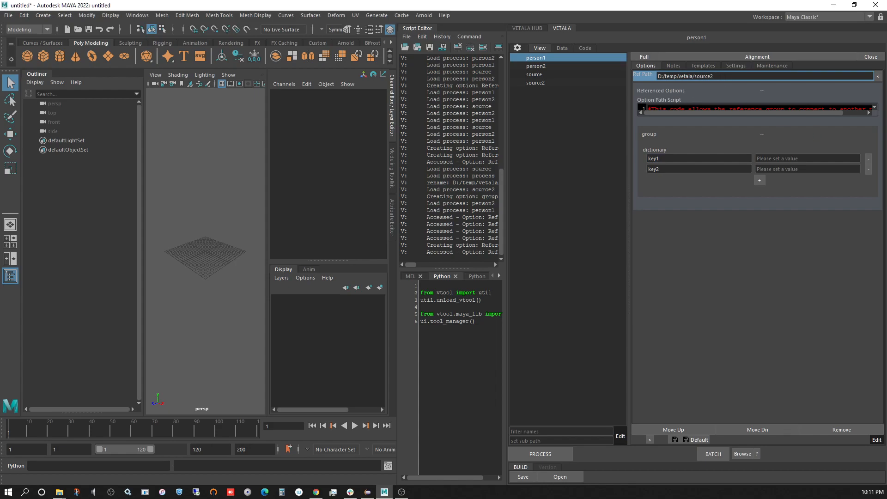